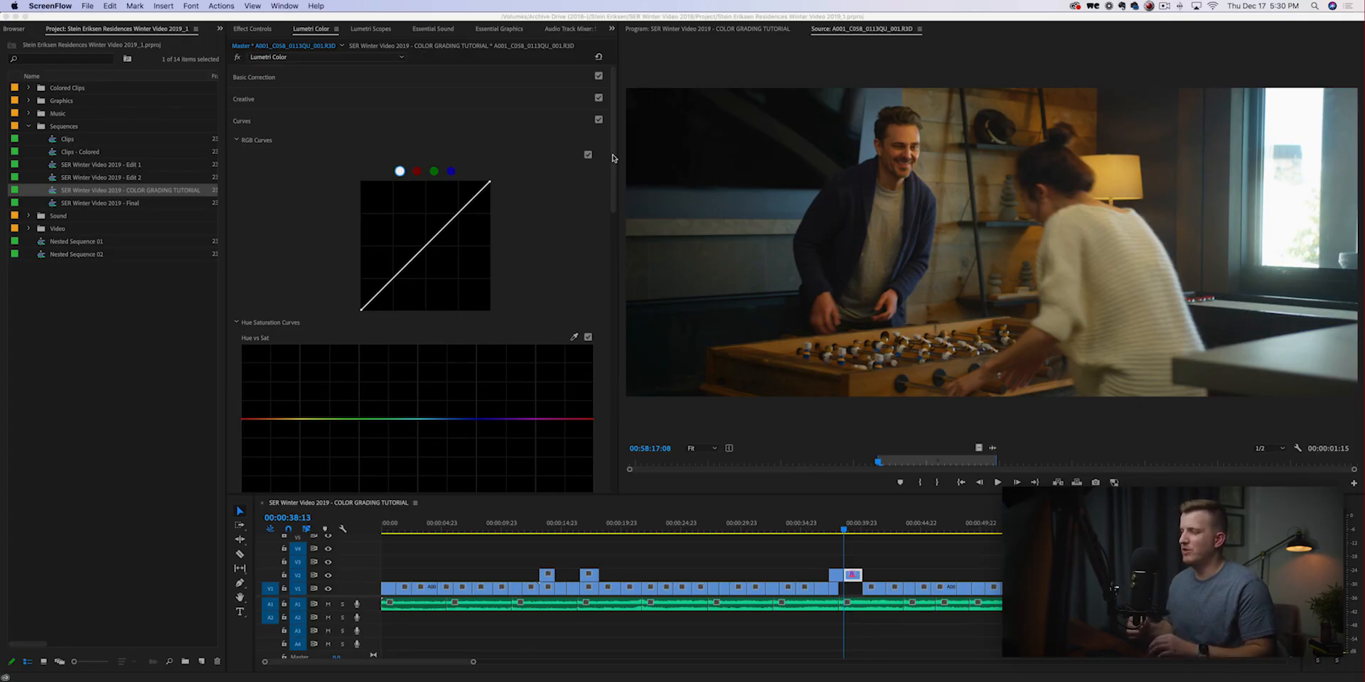
Look at the red, green and blue channels of the RGB Curves and return to the white master curve.
left_click(612, 148)
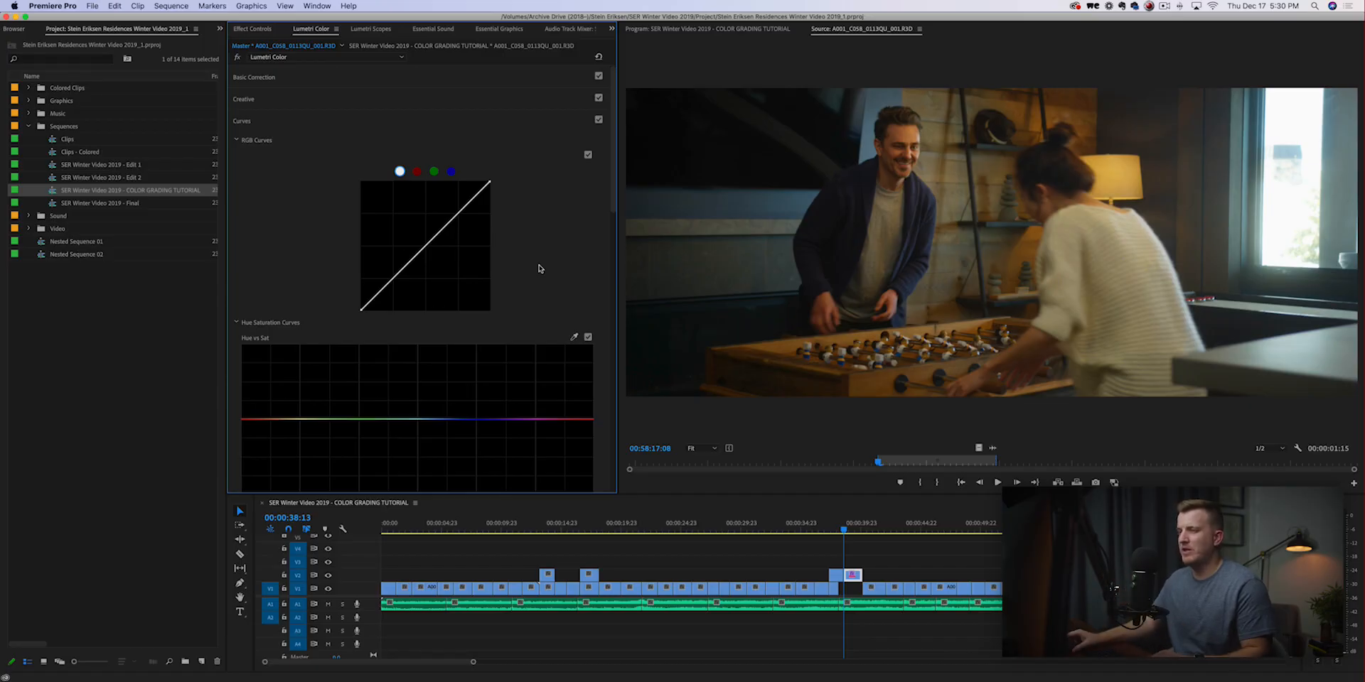
left_click(417, 171)
left_click(434, 171)
left_click(451, 171)
left_click(400, 171)
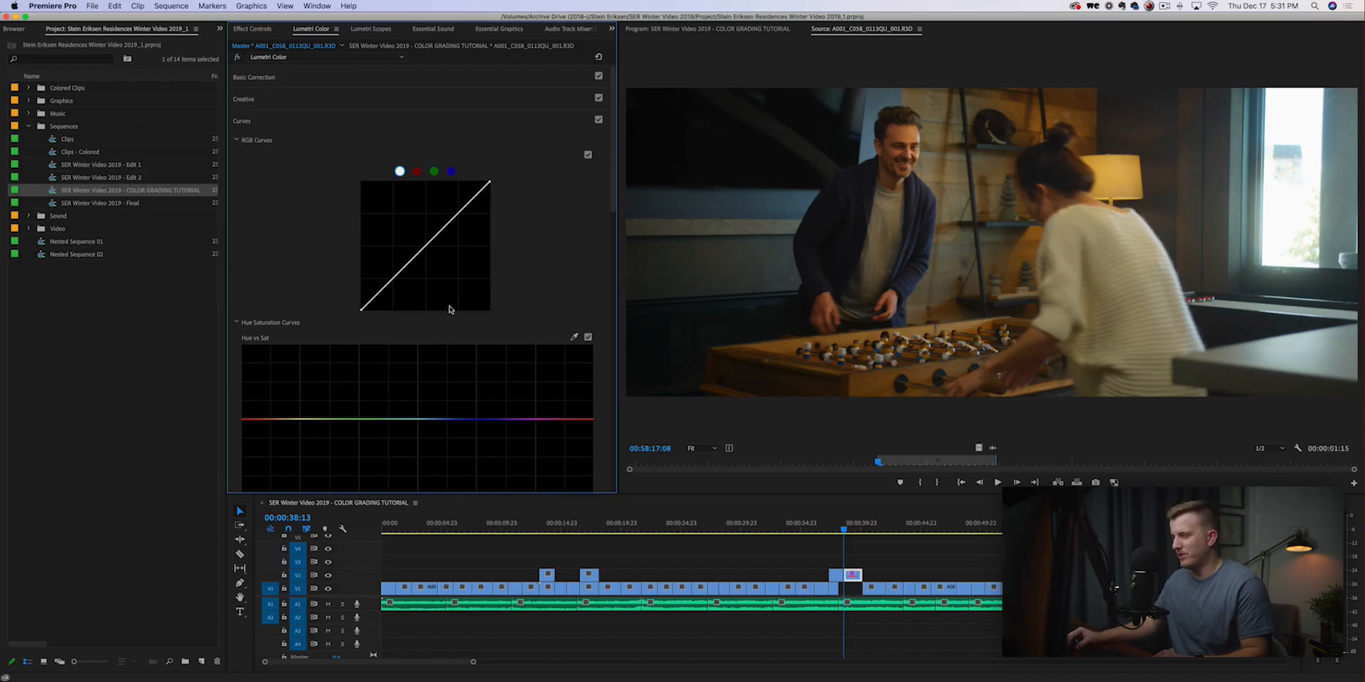
Try lifting the midtones and lowering the shadows on the white RGB curve, resetting the curve after each.
left_click_drag(426, 246, 425, 243)
double_click(426, 242)
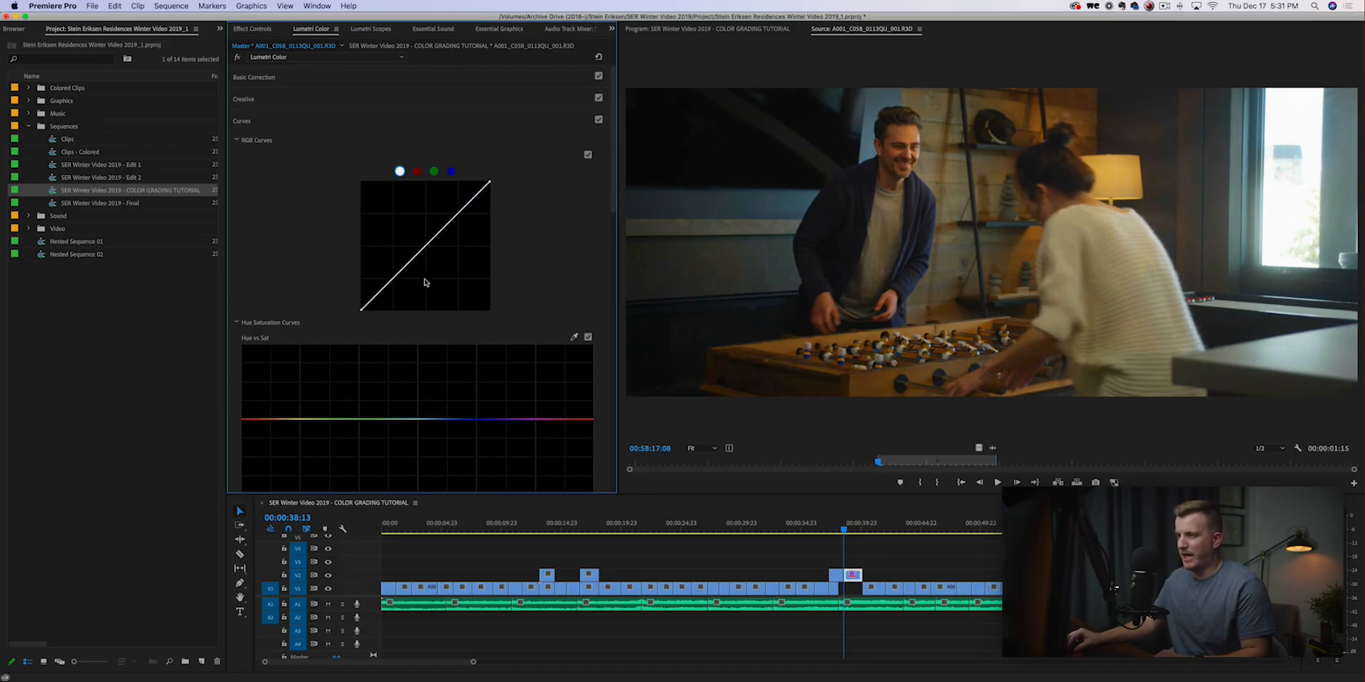
left_click(386, 287)
left_click_drag(385, 288, 389, 293)
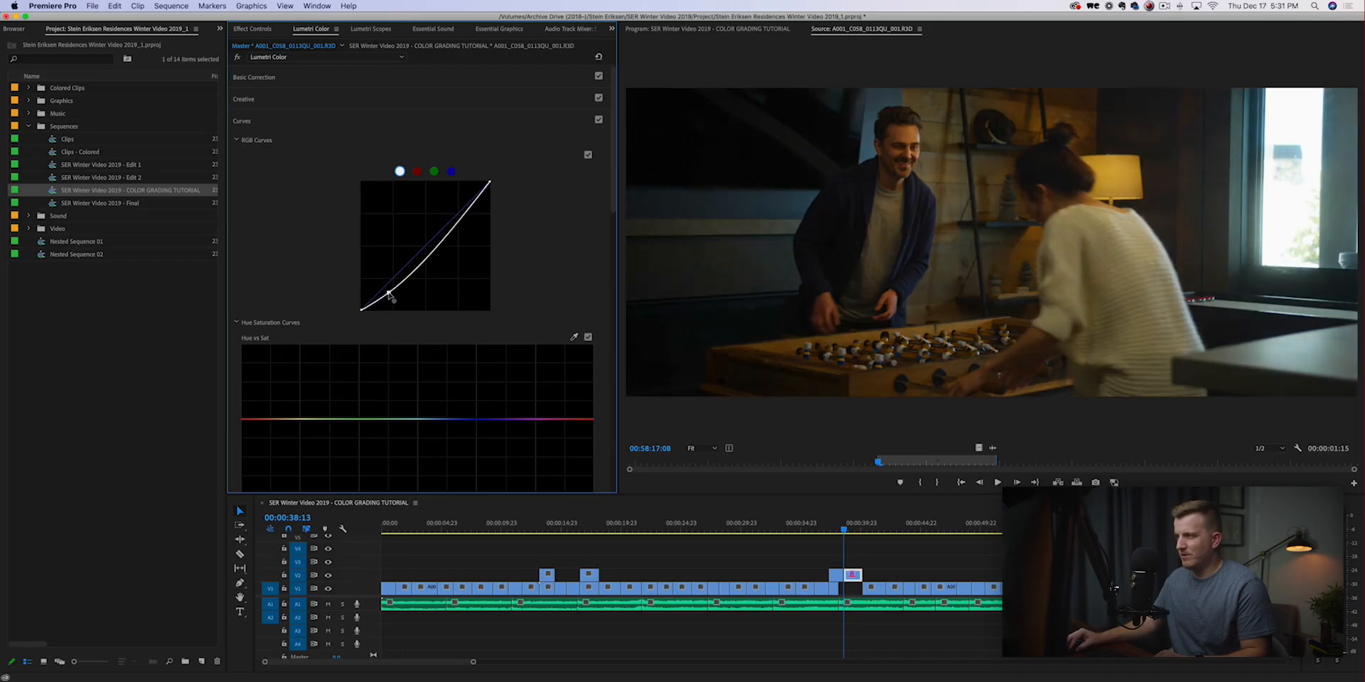
left_click(388, 293, "super")
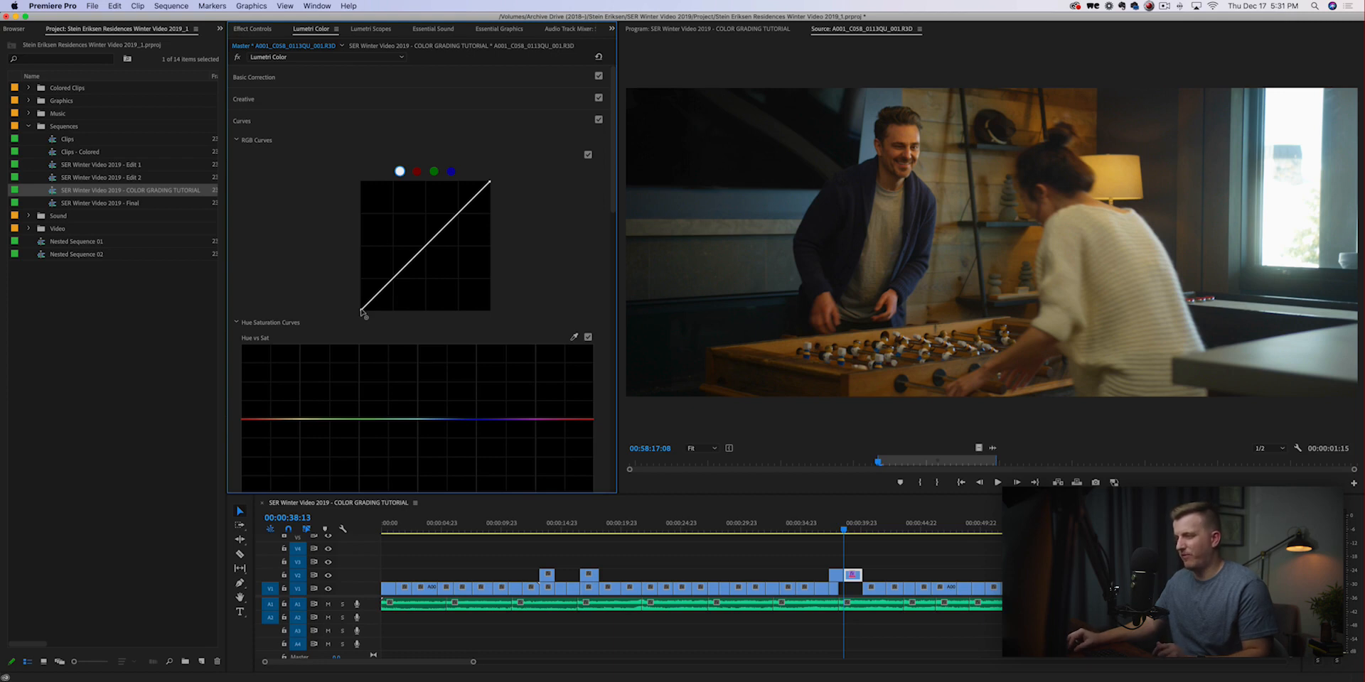
Try moving the black and white end points of the master RGB curve inward for more contrast, and undo the changes.
mouse_move(362, 312)
left_mouse_down()
mouse_move(392, 274)
mouse_move(362, 286)
mouse_move(361, 310)
left_mouse_up()
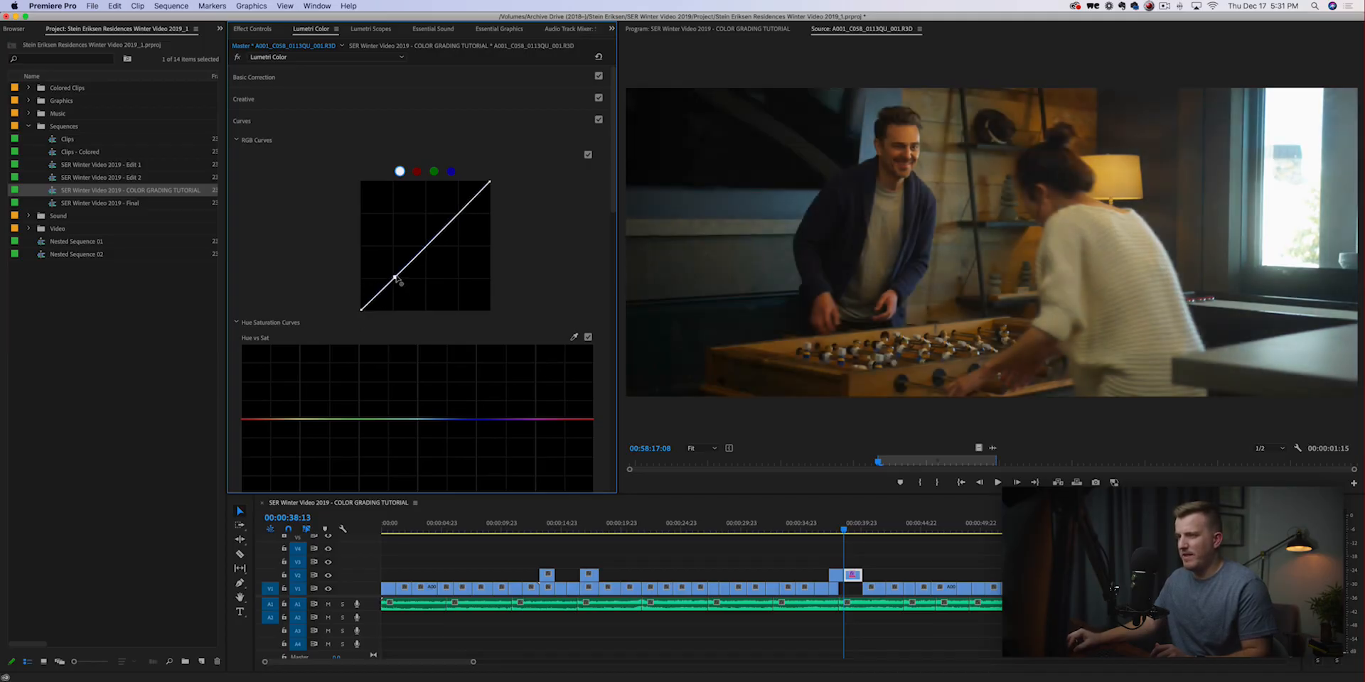
left_click_drag(491, 184, 491, 181)
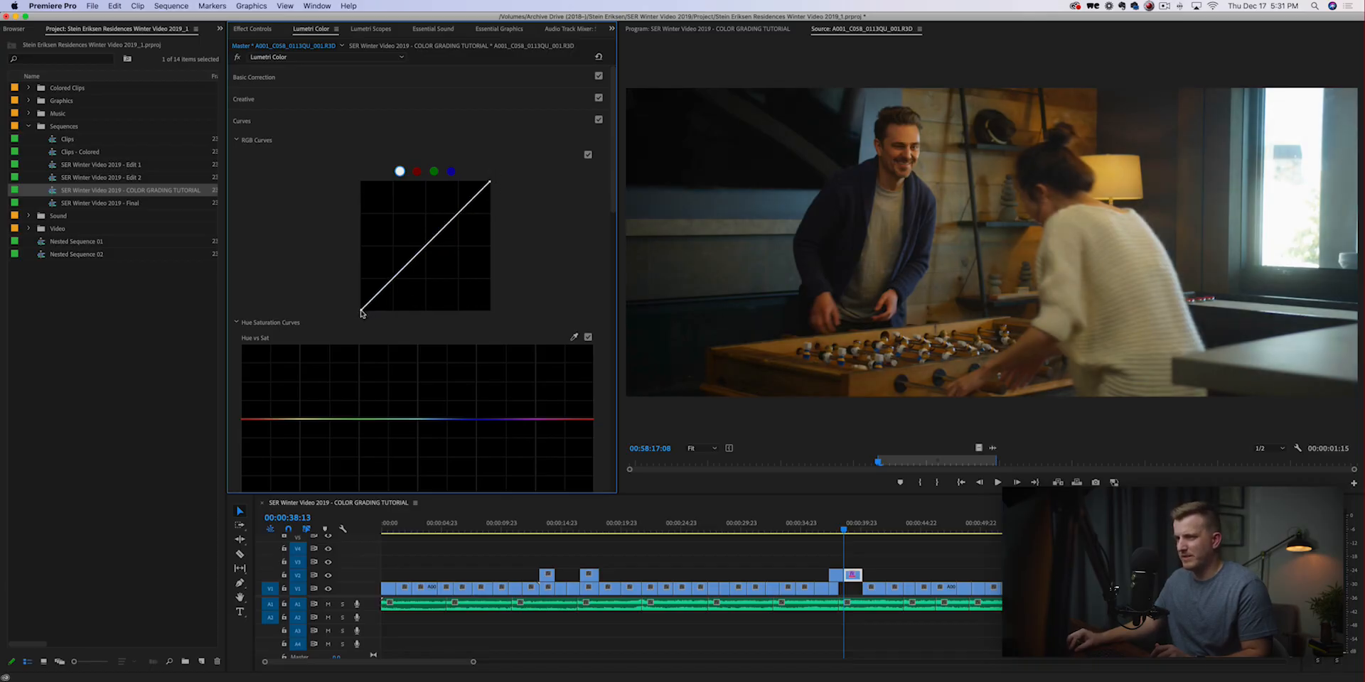
left_click_drag(362, 313, 367, 311)
left_click_drag(490, 183, 465, 183)
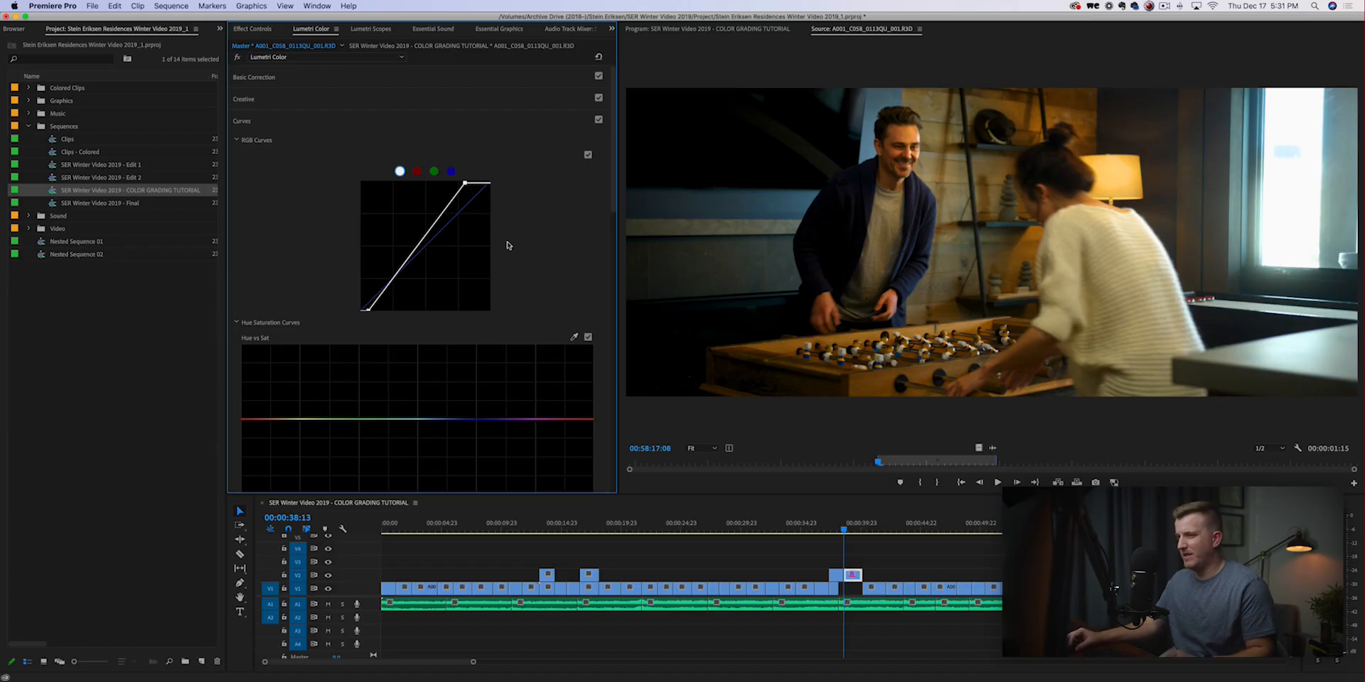
key("super+z")
key("super+z")
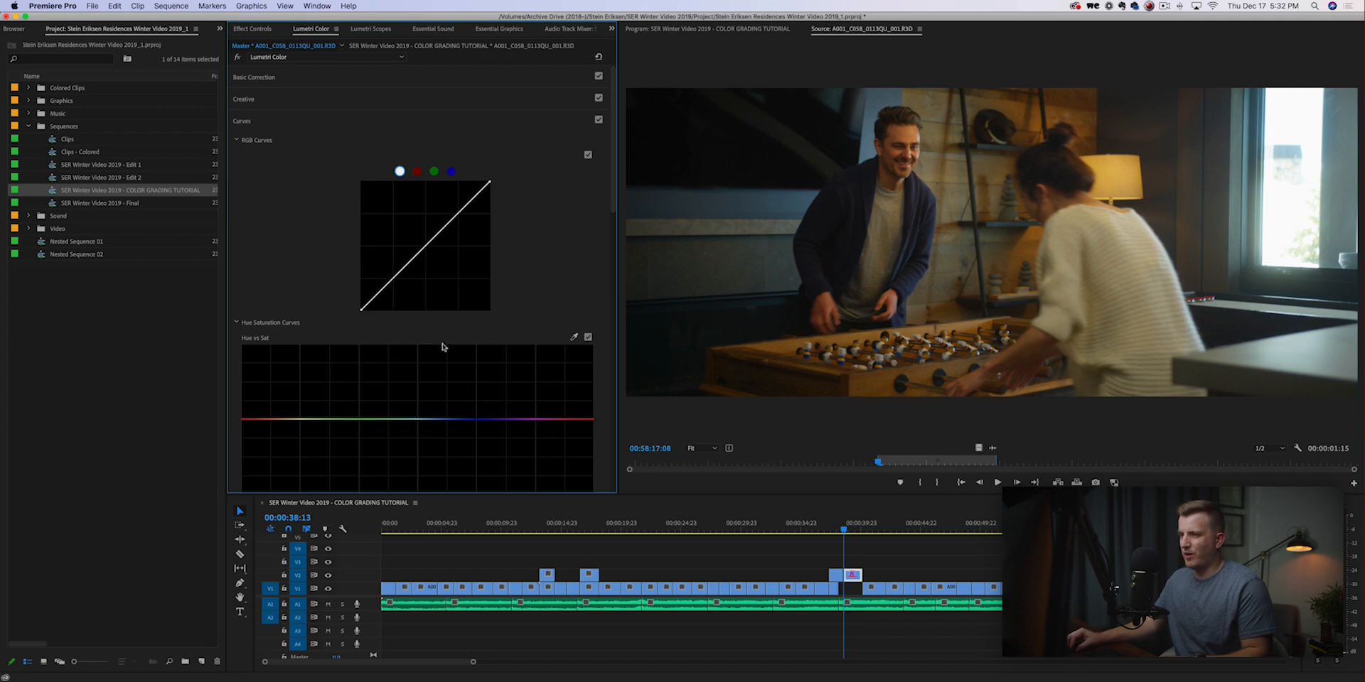
Try raising the midtones and lowering the shadows on the red channel curve, and reset that curve.
left_click(418, 172)
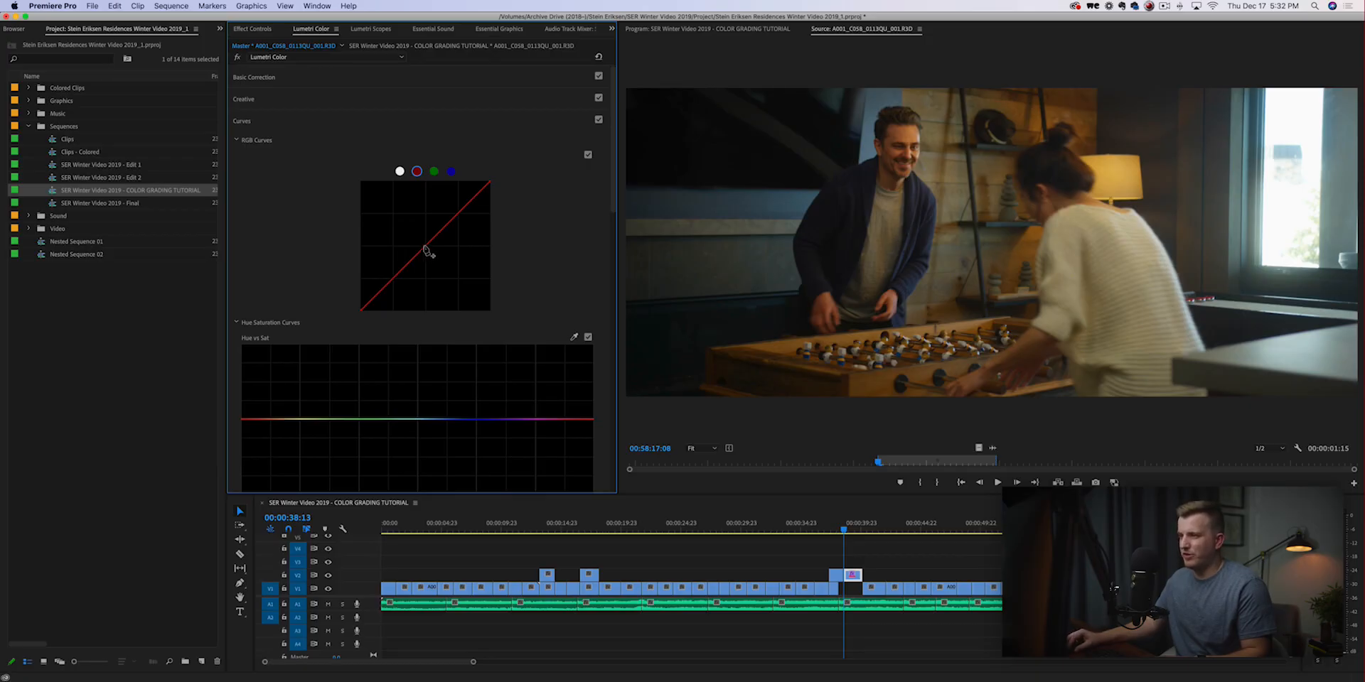
left_click_drag(423, 245, 420, 240)
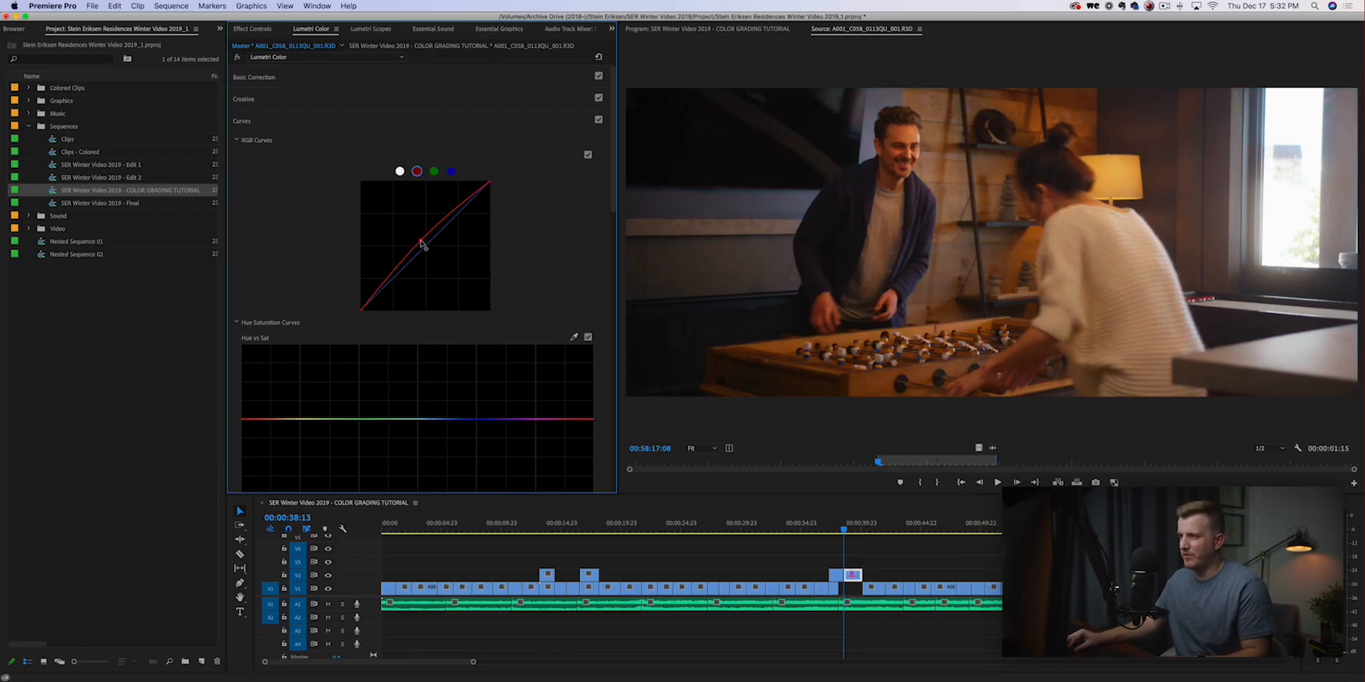
mouse_move(368, 306)
left_mouse_down()
mouse_move(364, 281)
mouse_move(378, 303)
left_mouse_up()
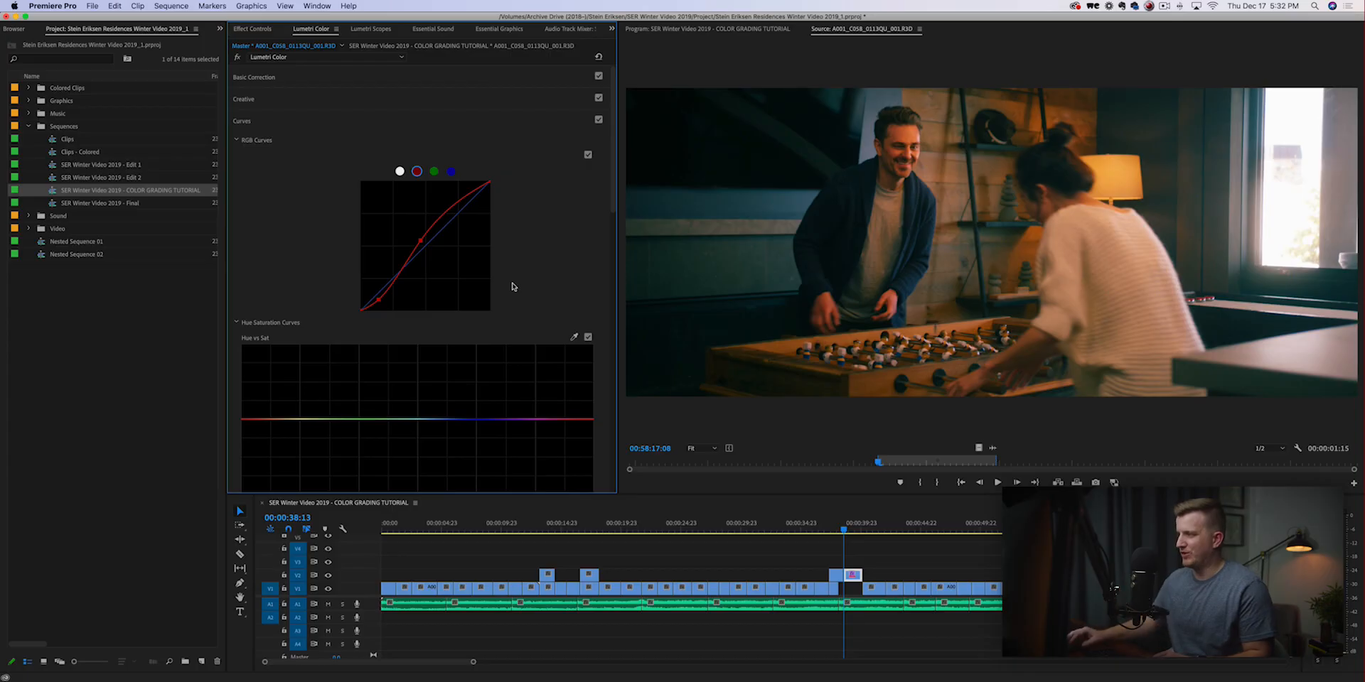
left_click_drag(421, 240, 421, 243)
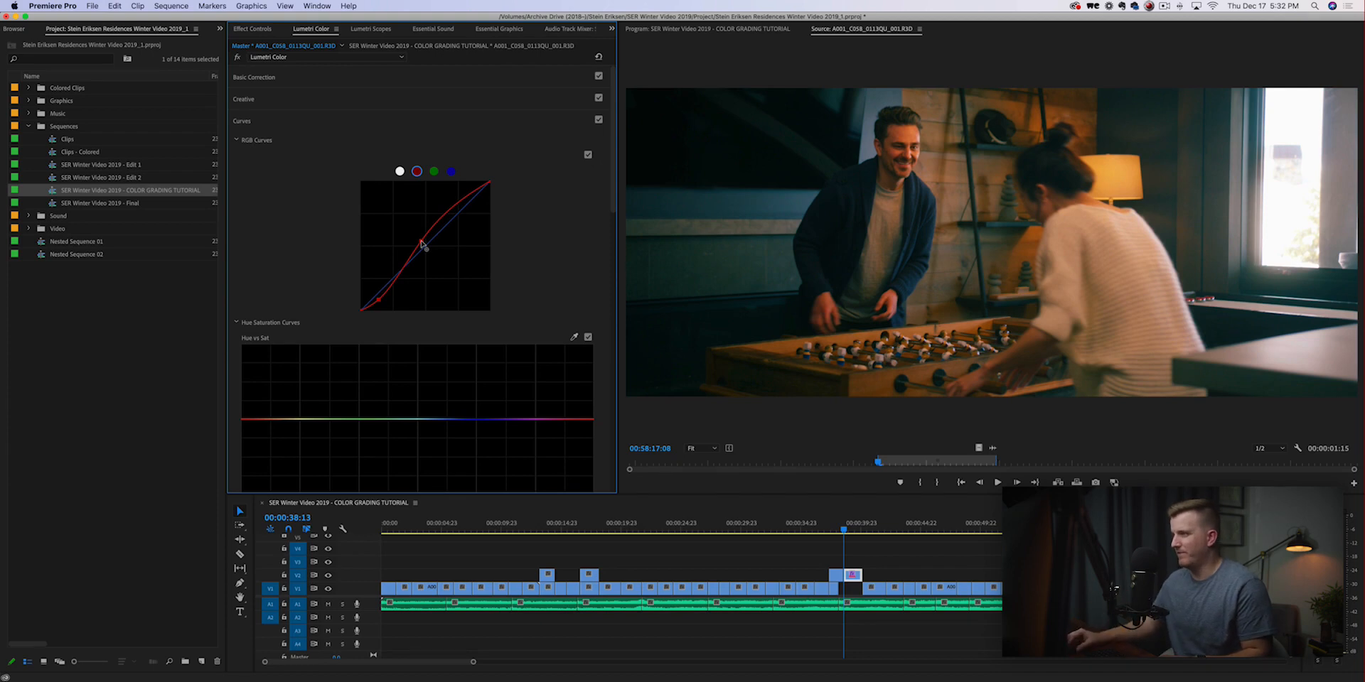
double_click(376, 306)
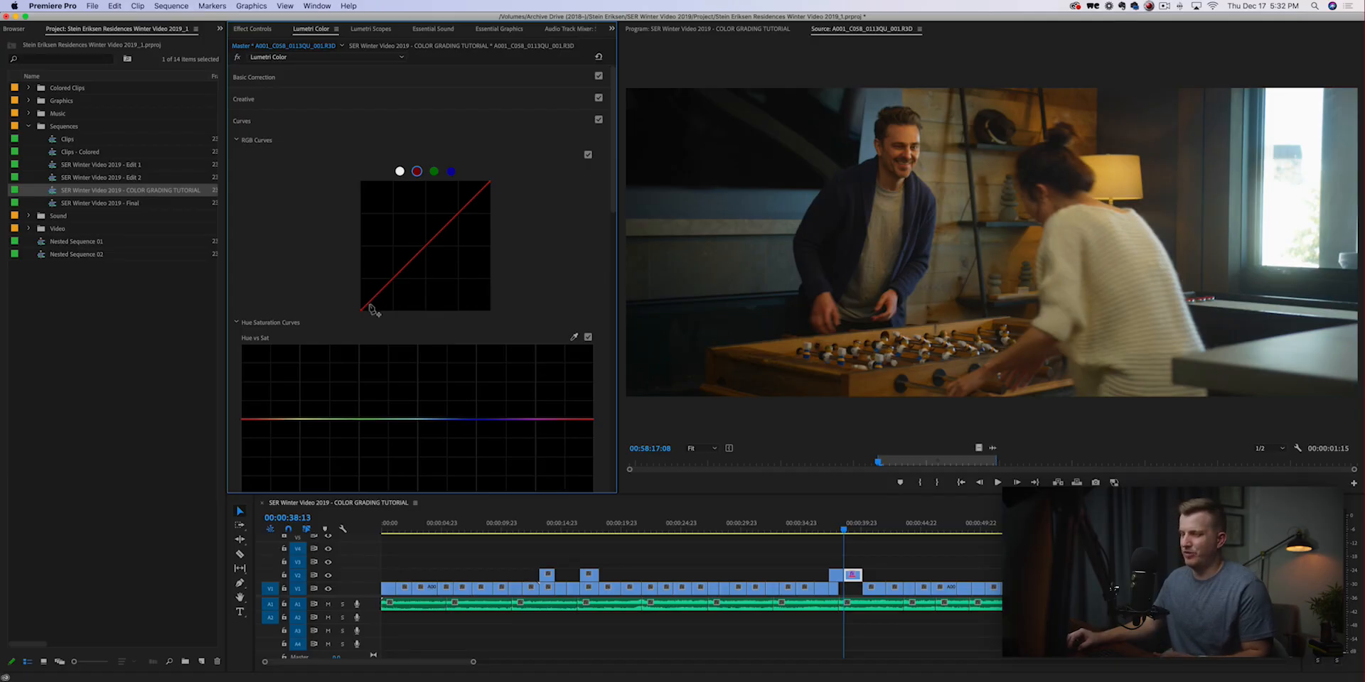
View the green and blue channel curves, return to the white curve and collapse the RGB Curves section.
left_click(433, 171)
left_click(451, 171)
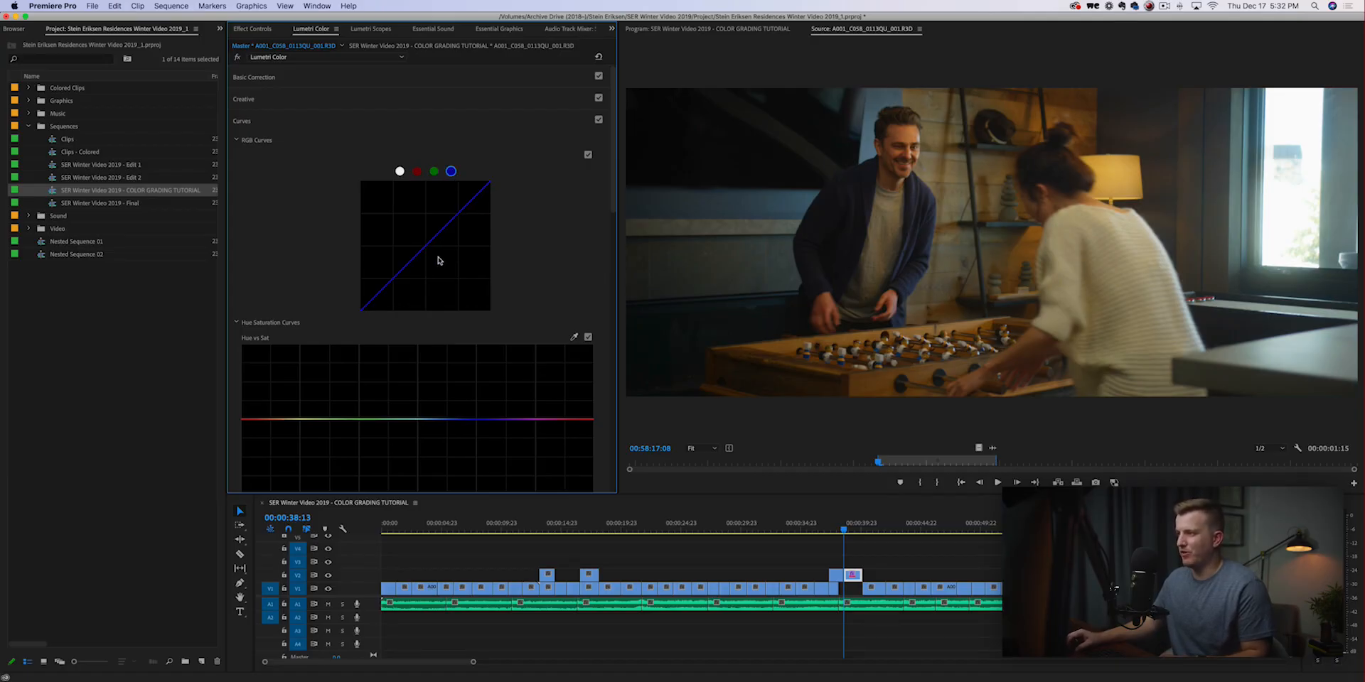
left_click(400, 172)
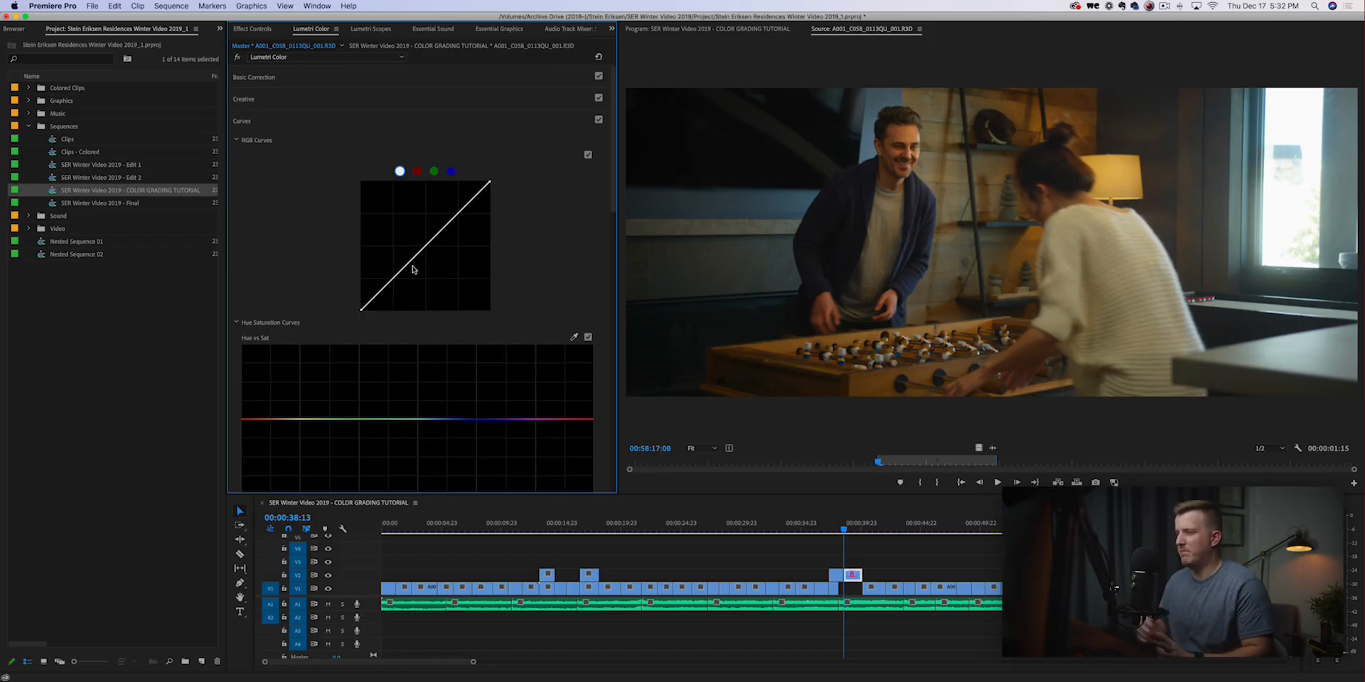
left_click(236, 141)
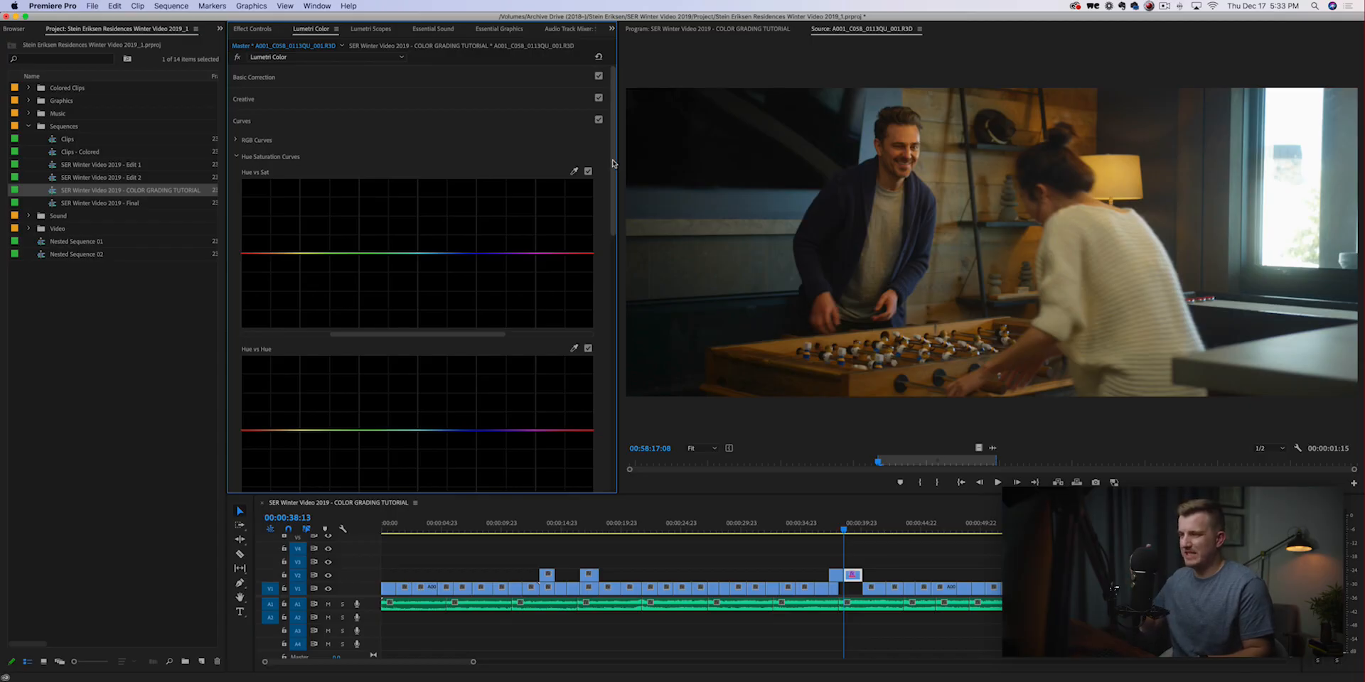
Try boosting the blue saturation on the Hue vs Sat curve, widen the affected hue range, reduce the peak and reset the curve.
scroll(615, 125, "down", 2)
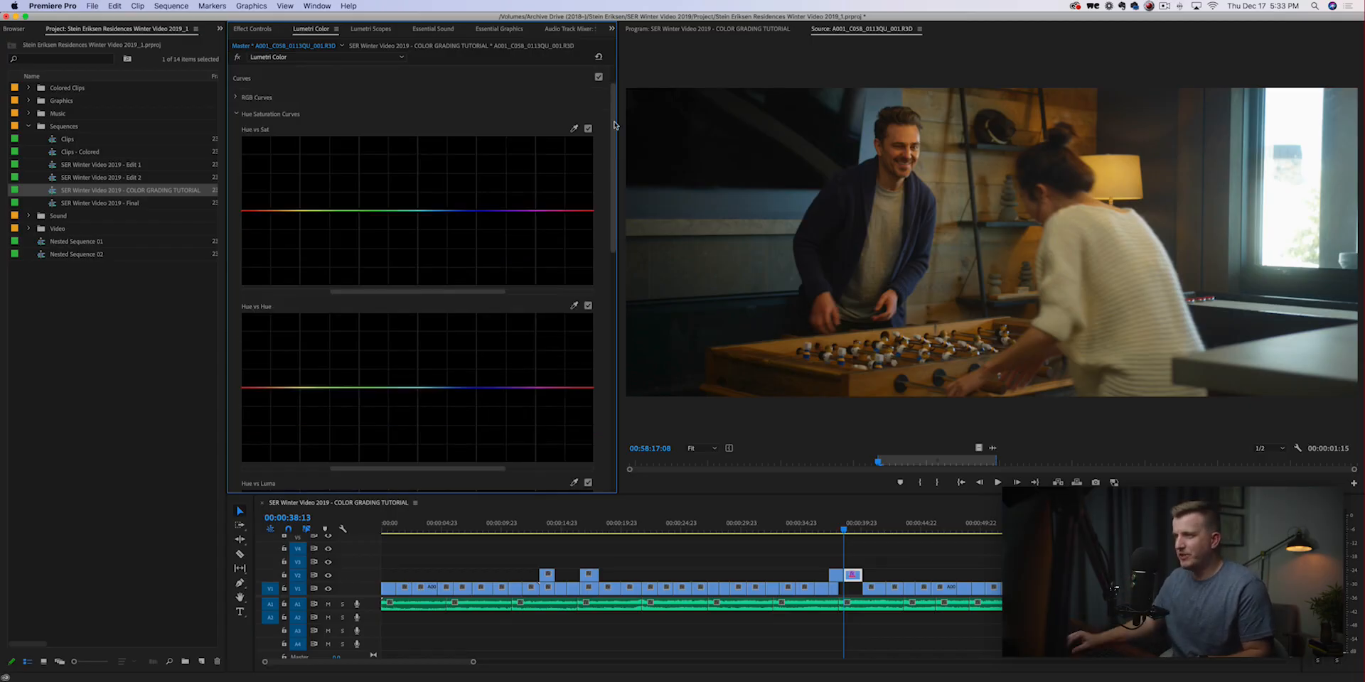
left_click_drag(612, 126, 612, 99)
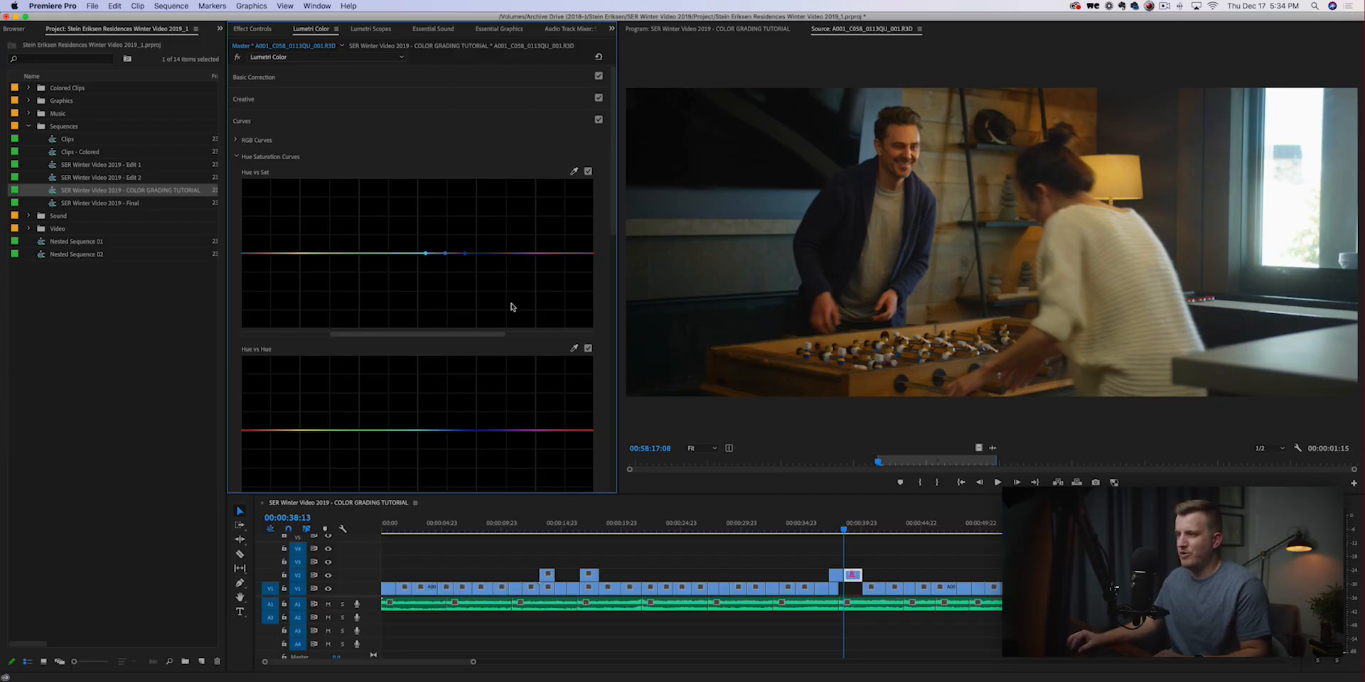
left_click(445, 254)
left_click_drag(446, 254, 446, 179)
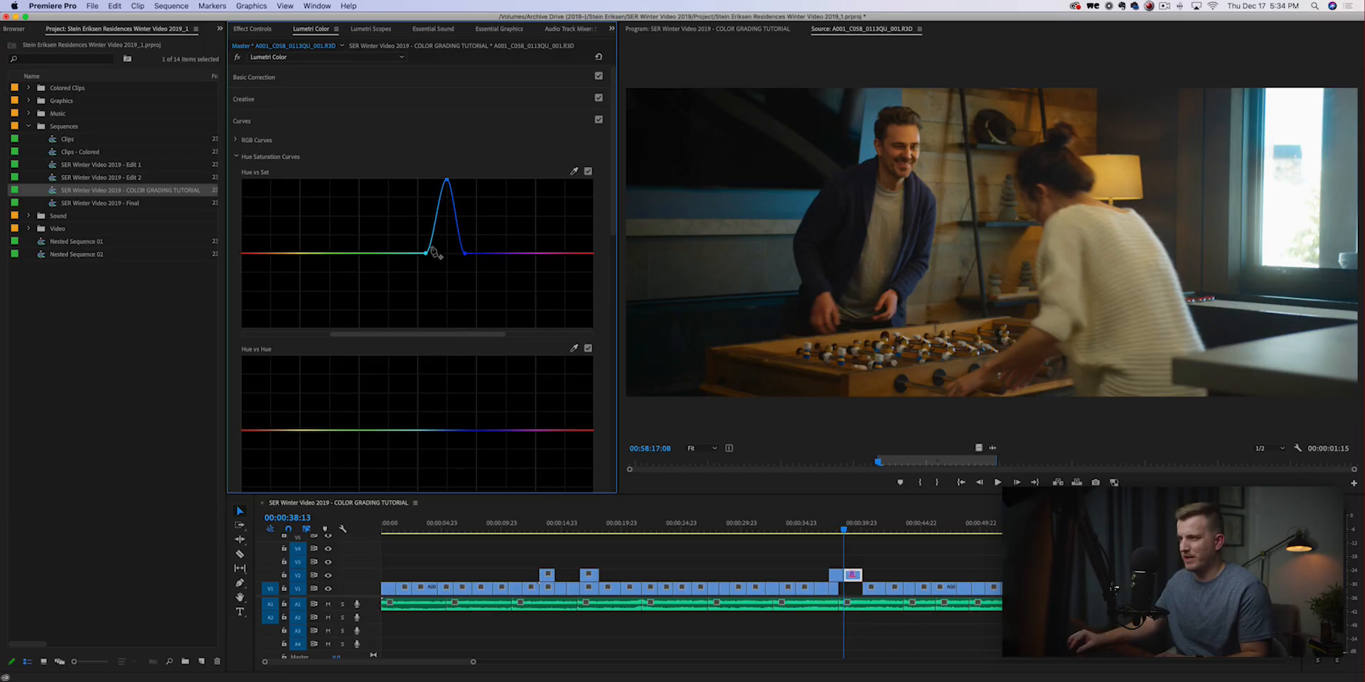
left_click_drag(424, 253, 496, 256)
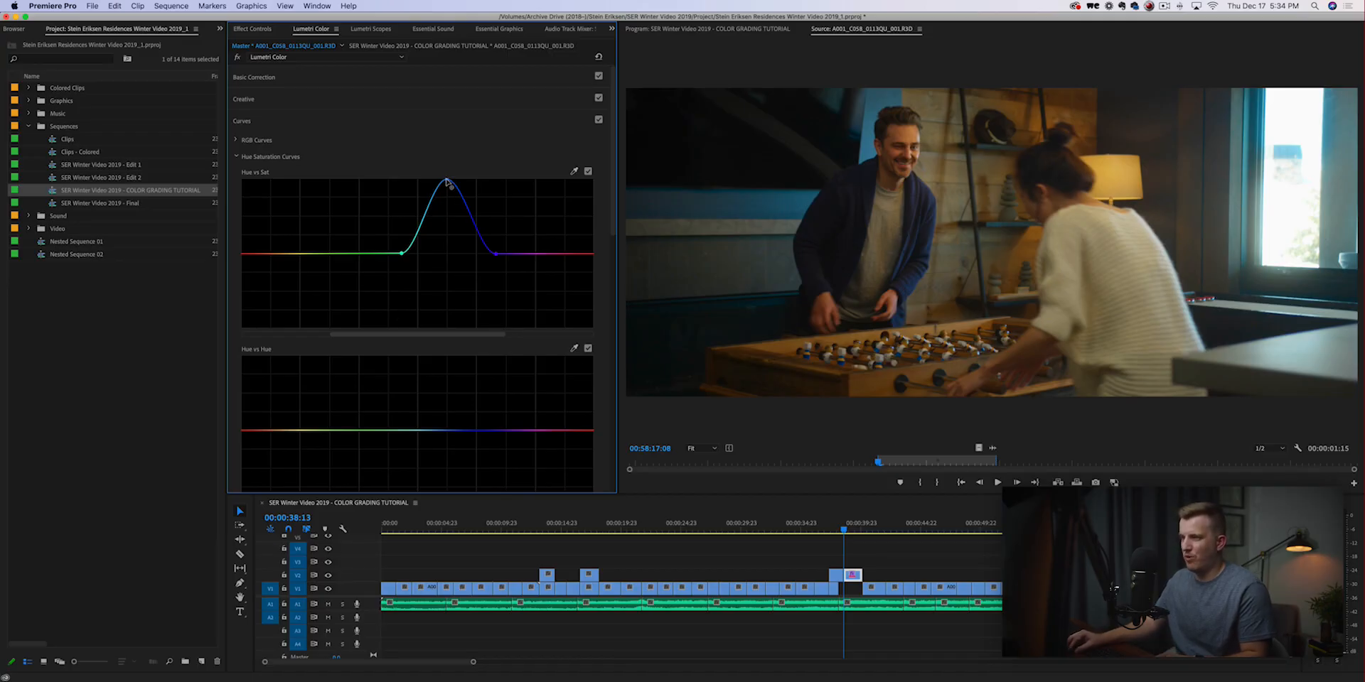
left_click_drag(446, 182, 447, 209)
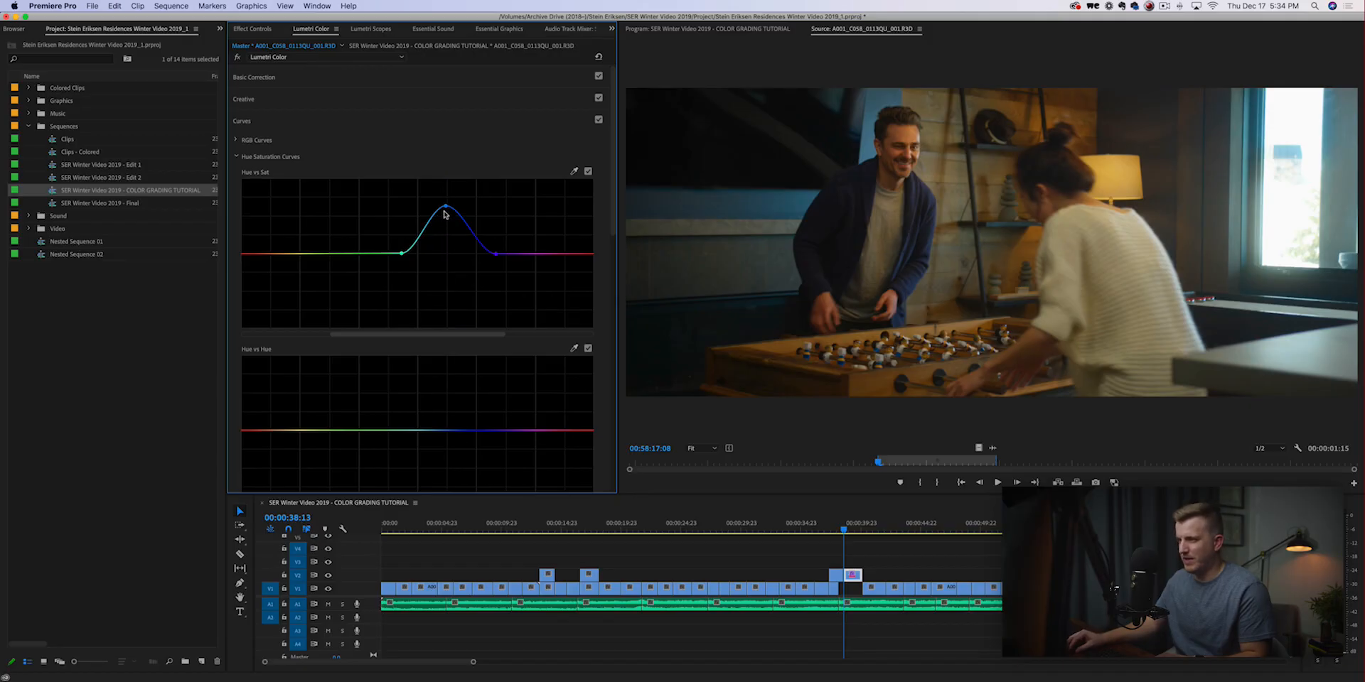
double_click(446, 208)
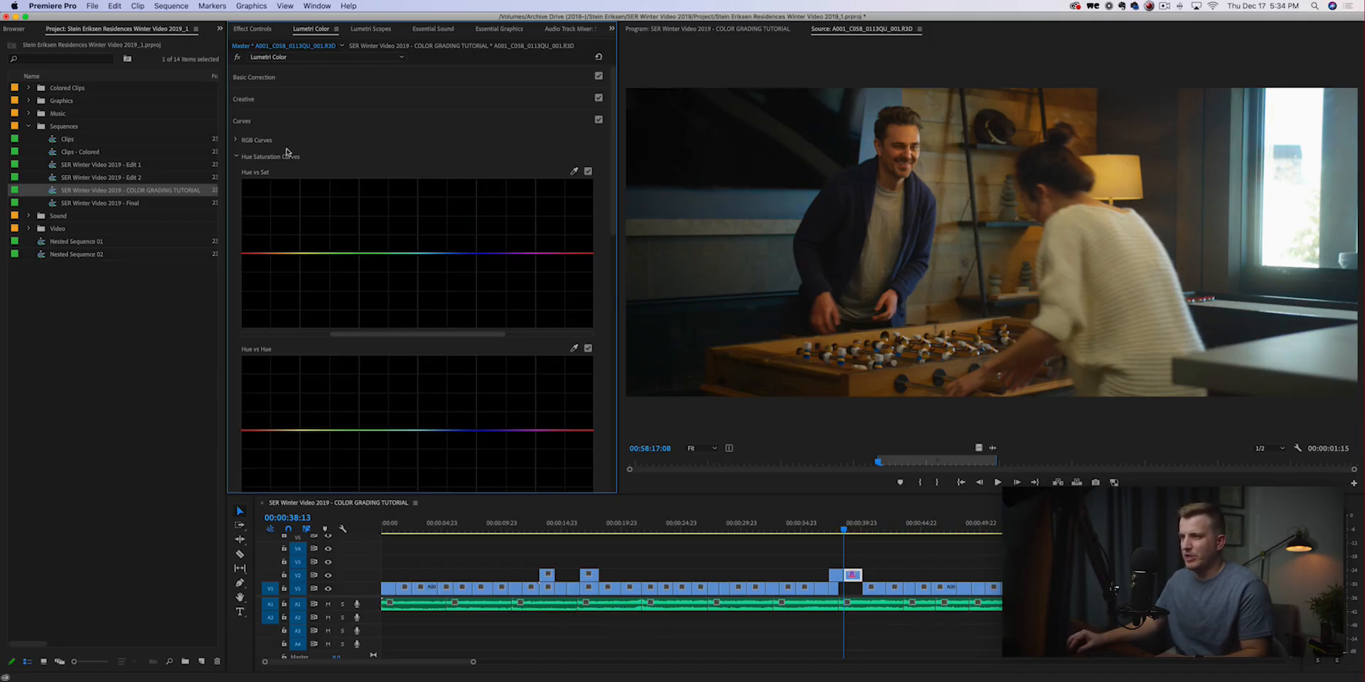
Try shifting the blue hues to both extremes on the Hue vs Hue curve after widening their range, and reset the curve.
scroll(269, 186, "down", 5)
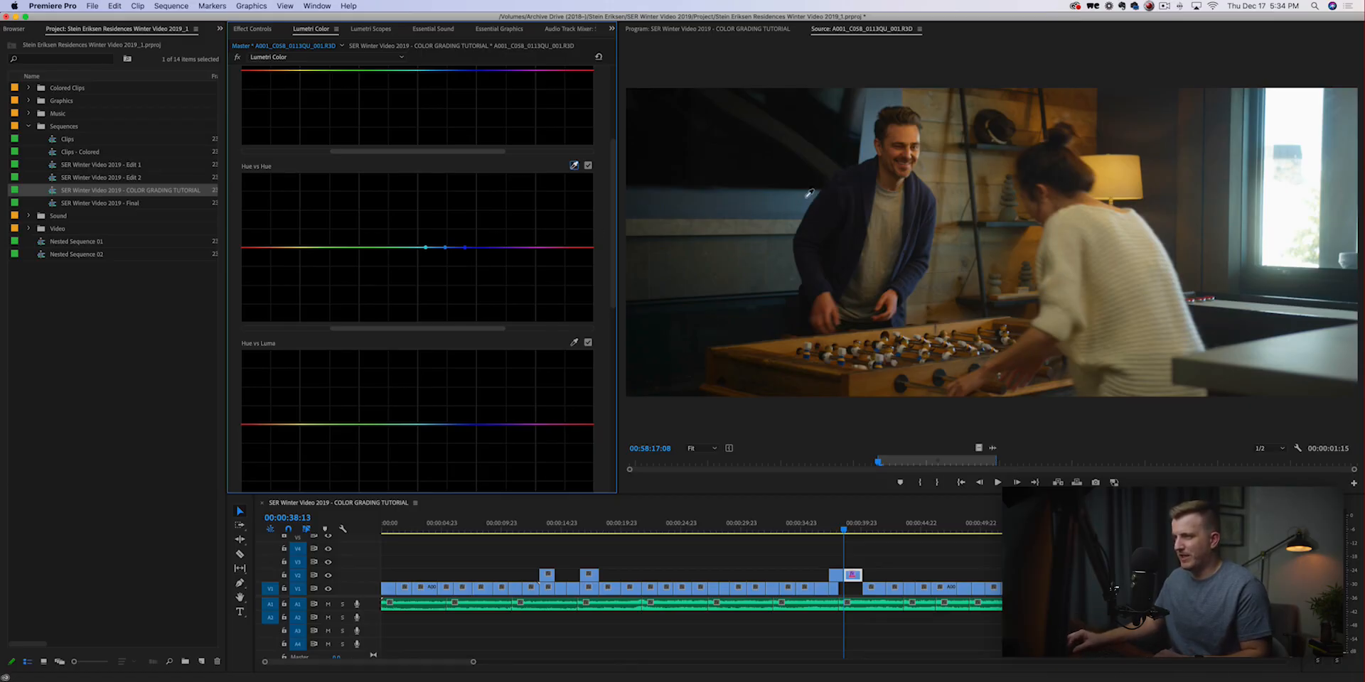
left_click_drag(465, 248, 416, 248)
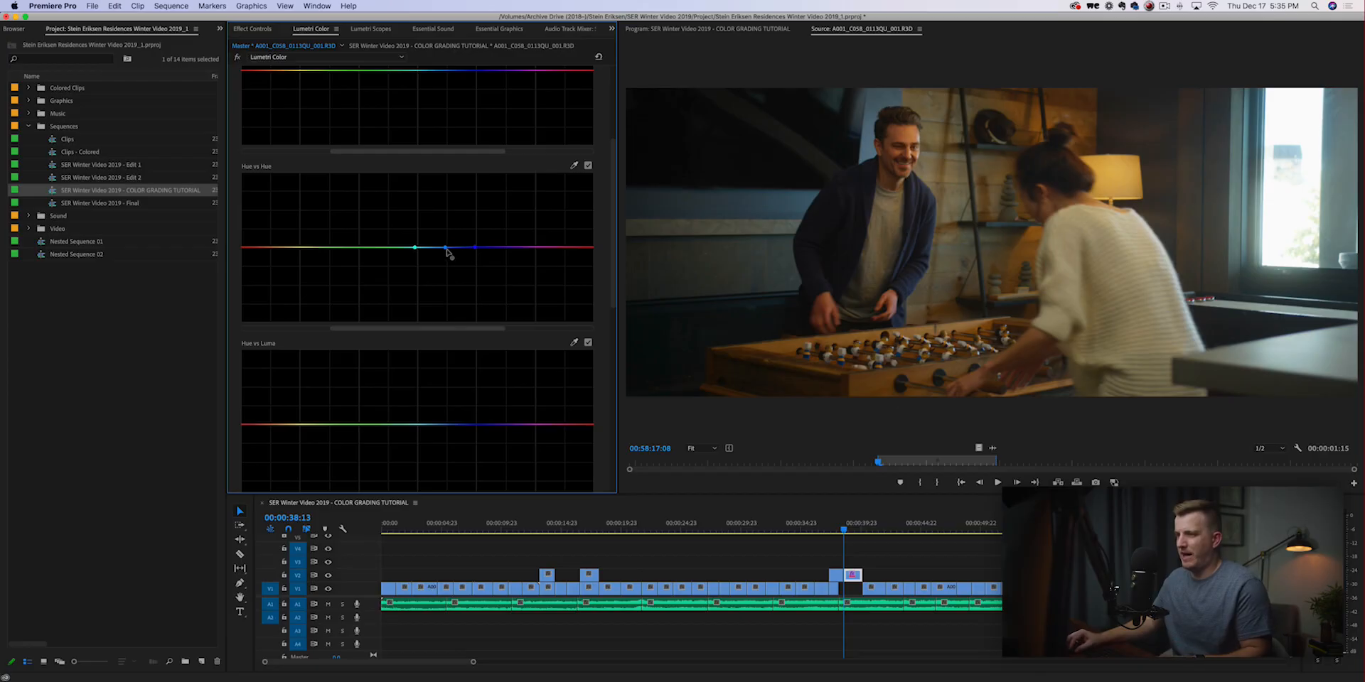
left_click_drag(445, 249, 448, 160)
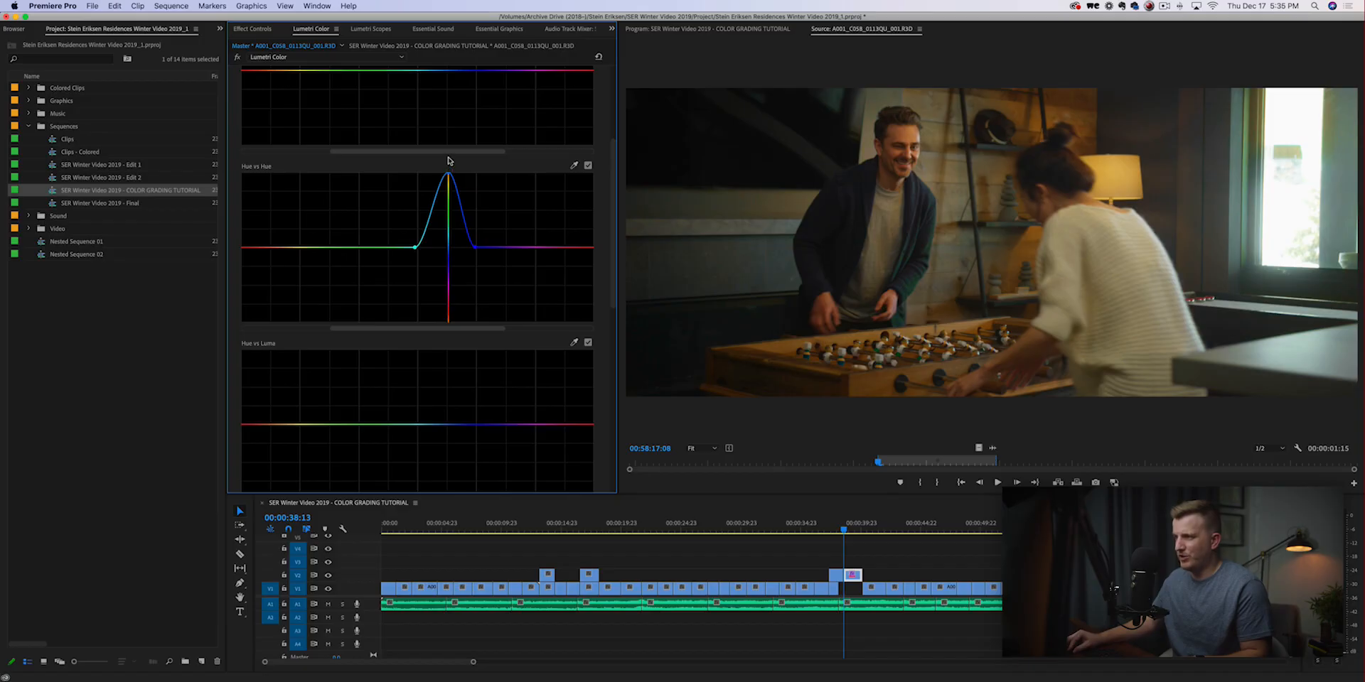
mouse_move(447, 160)
left_mouse_down()
mouse_move(443, 390)
mouse_move(449, 343)
left_mouse_up()
double_click(442, 322)
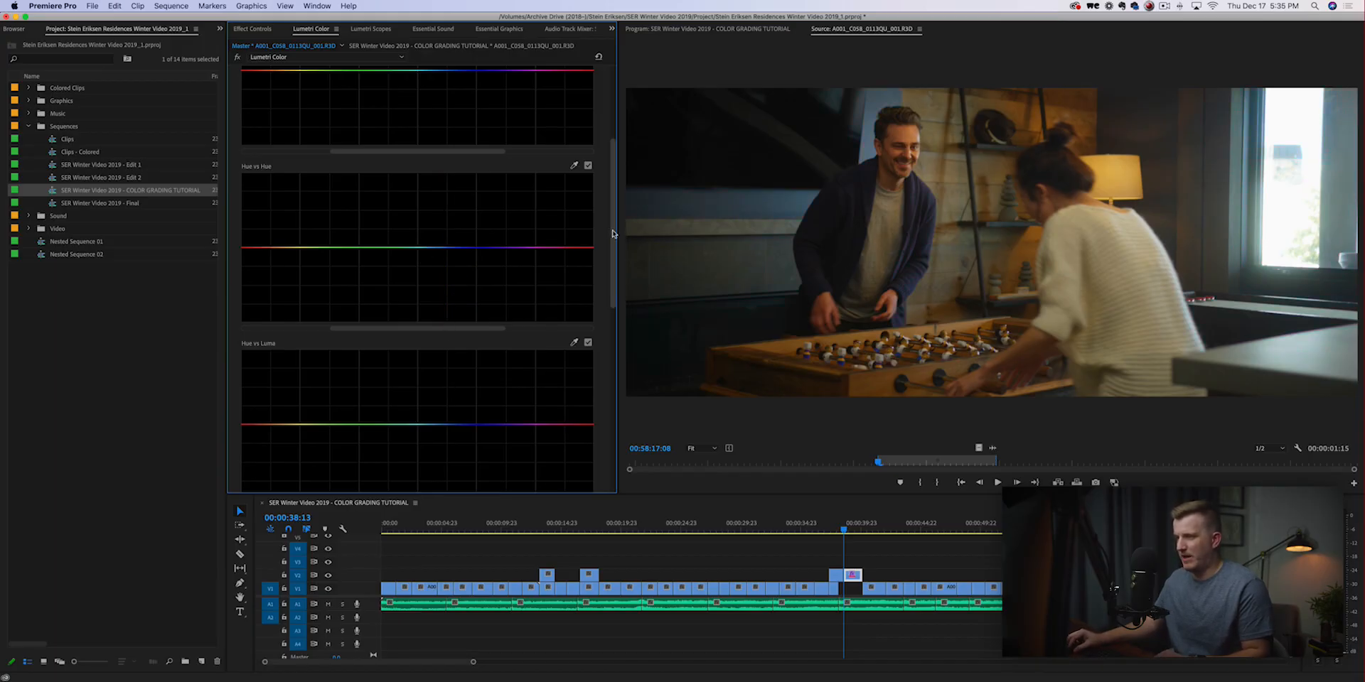
Try desaturating the shadows on the Luma vs Sat curve, narrow the effect to the darkest tones and reset the curve.
left_click_drag(611, 232, 612, 250)
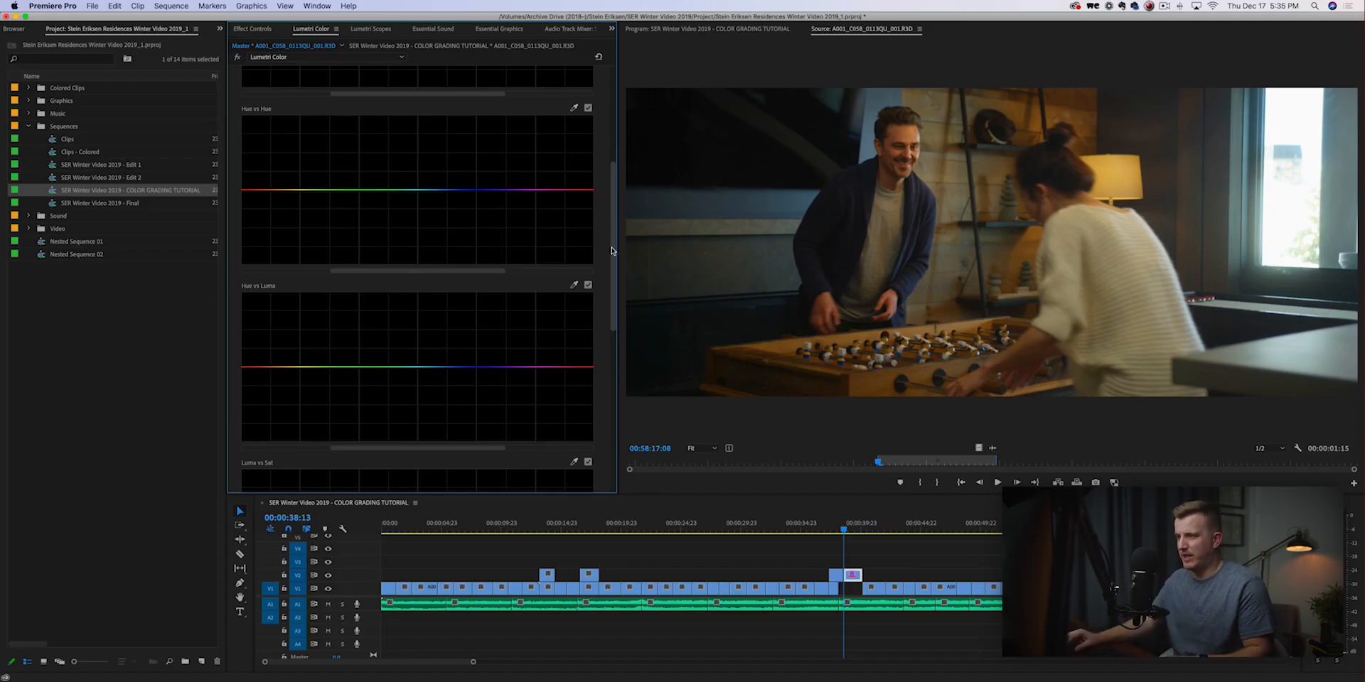
scroll(580, 242, "down", 4)
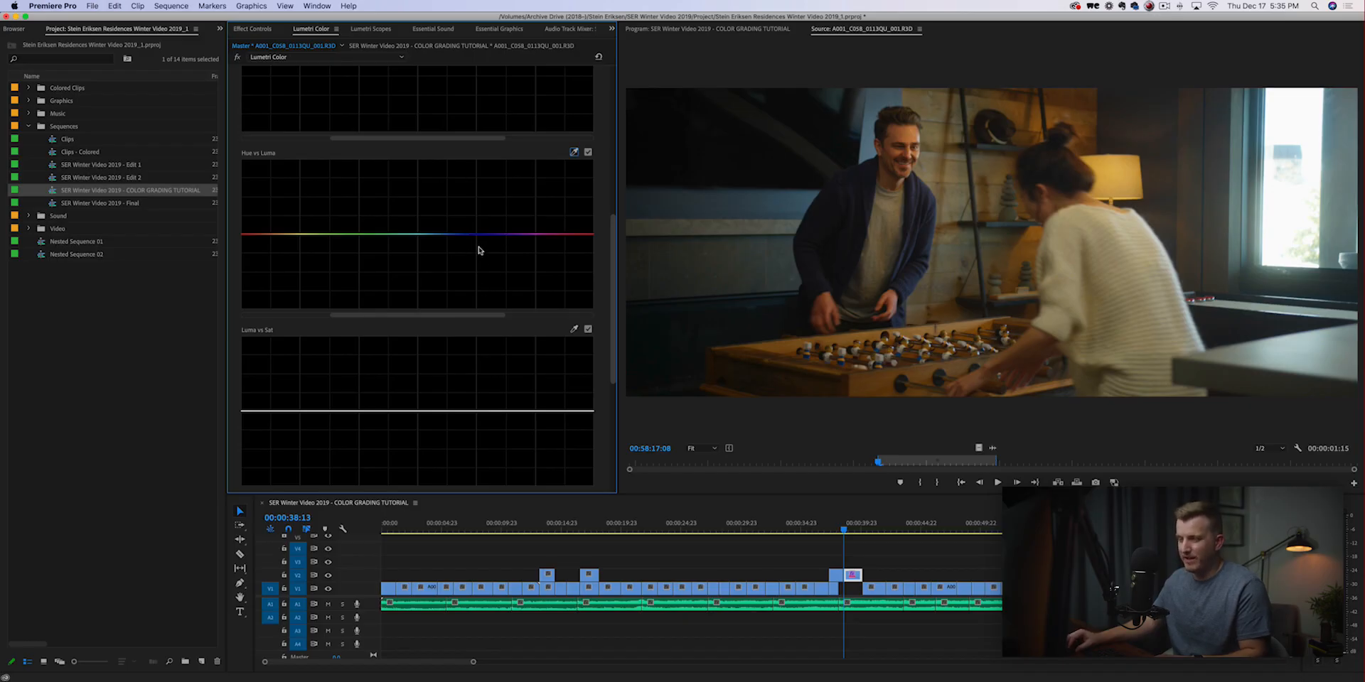
left_click_drag(614, 265, 615, 329)
scroll(614, 323, "down", 2)
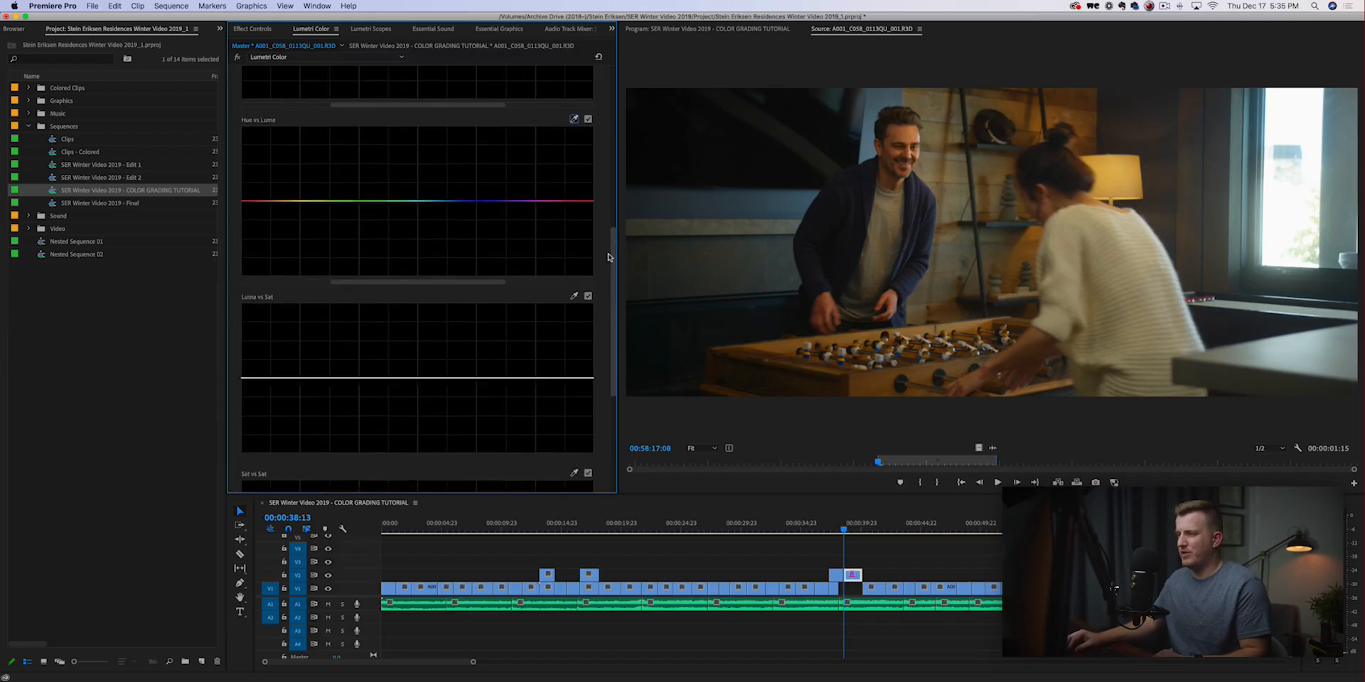
scroll(612, 317, "down", 2)
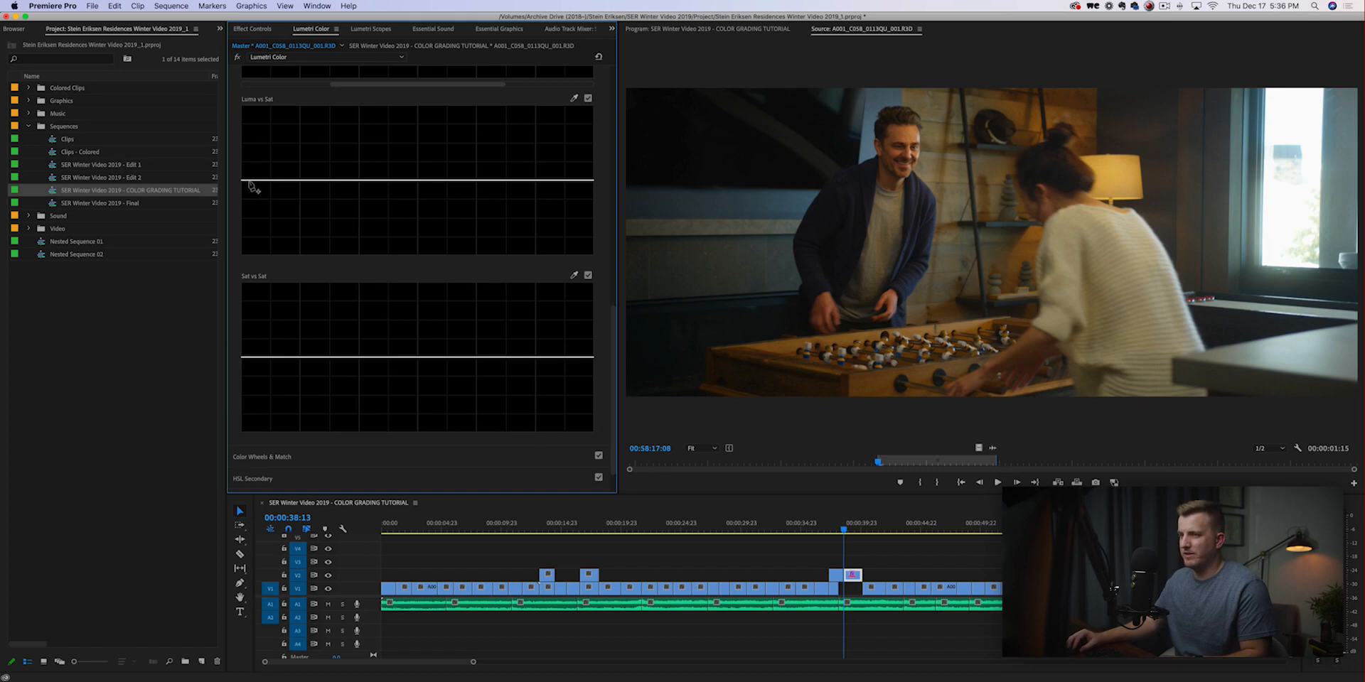
left_click_drag(250, 195, 250, 245)
left_click_drag(370, 244, 374, 180)
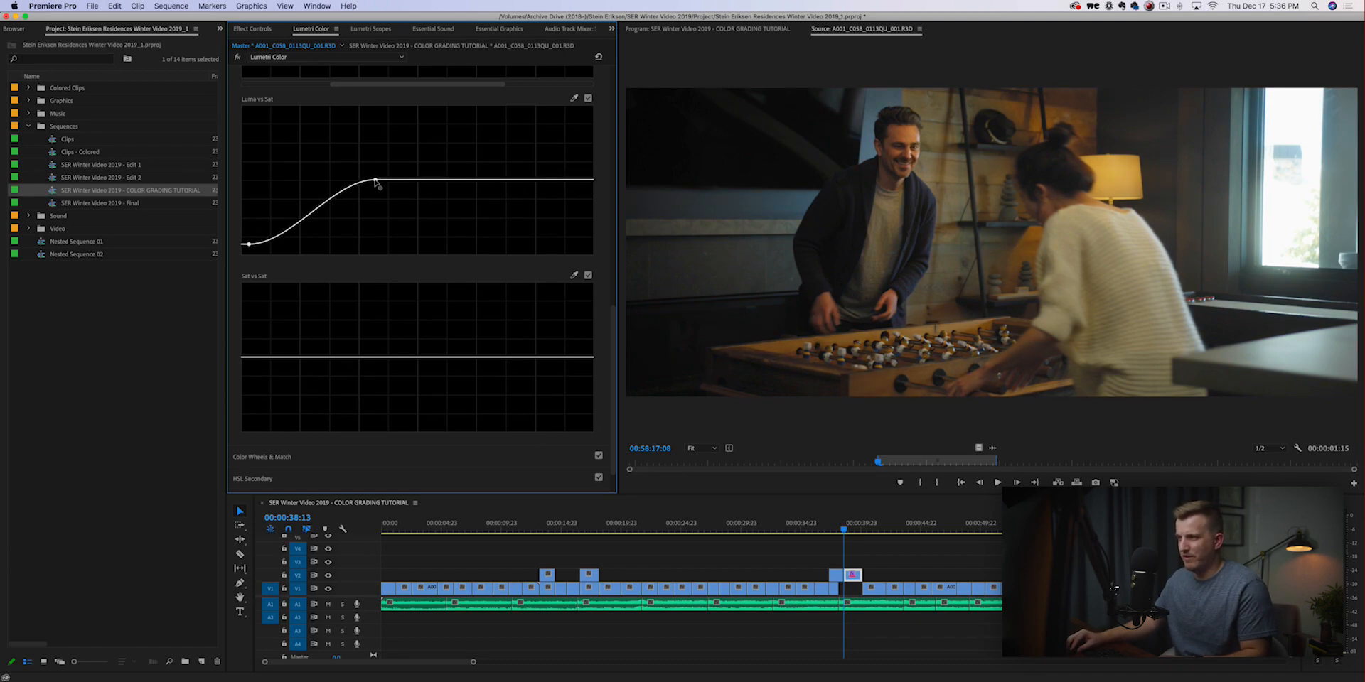
left_click_drag(248, 245, 243, 253)
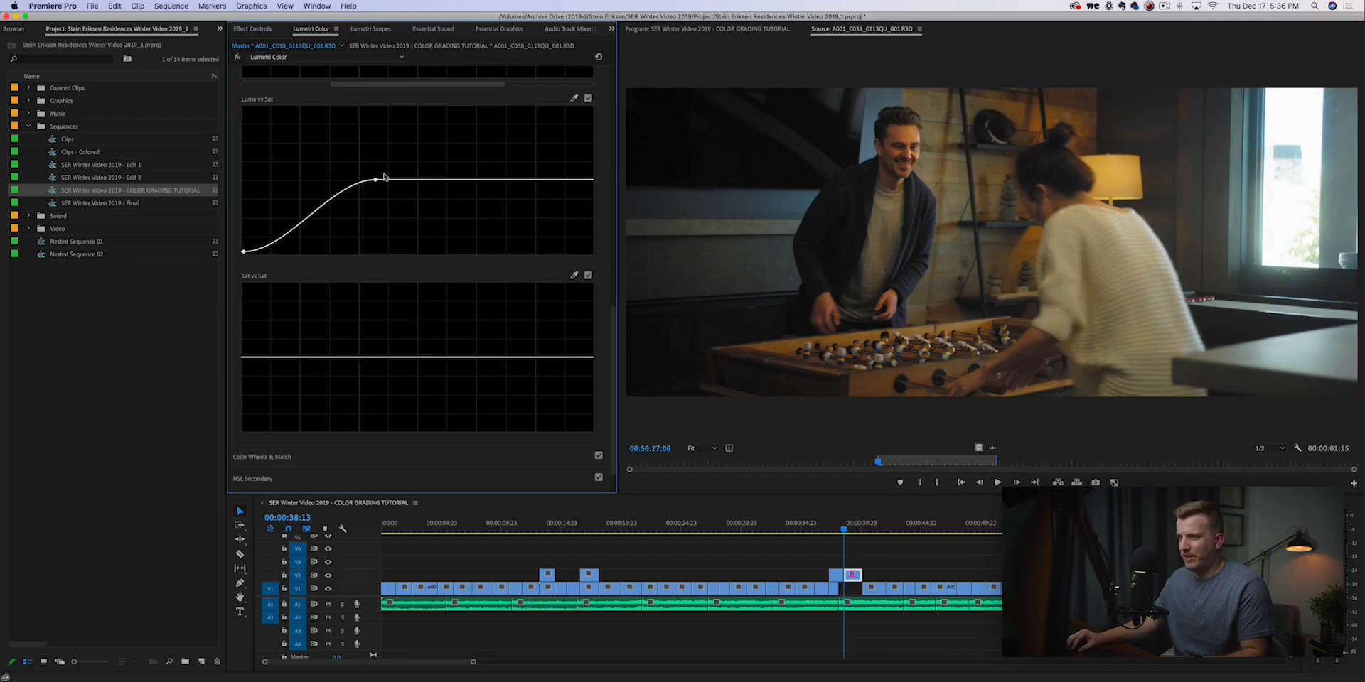
left_click_drag(375, 181, 310, 183)
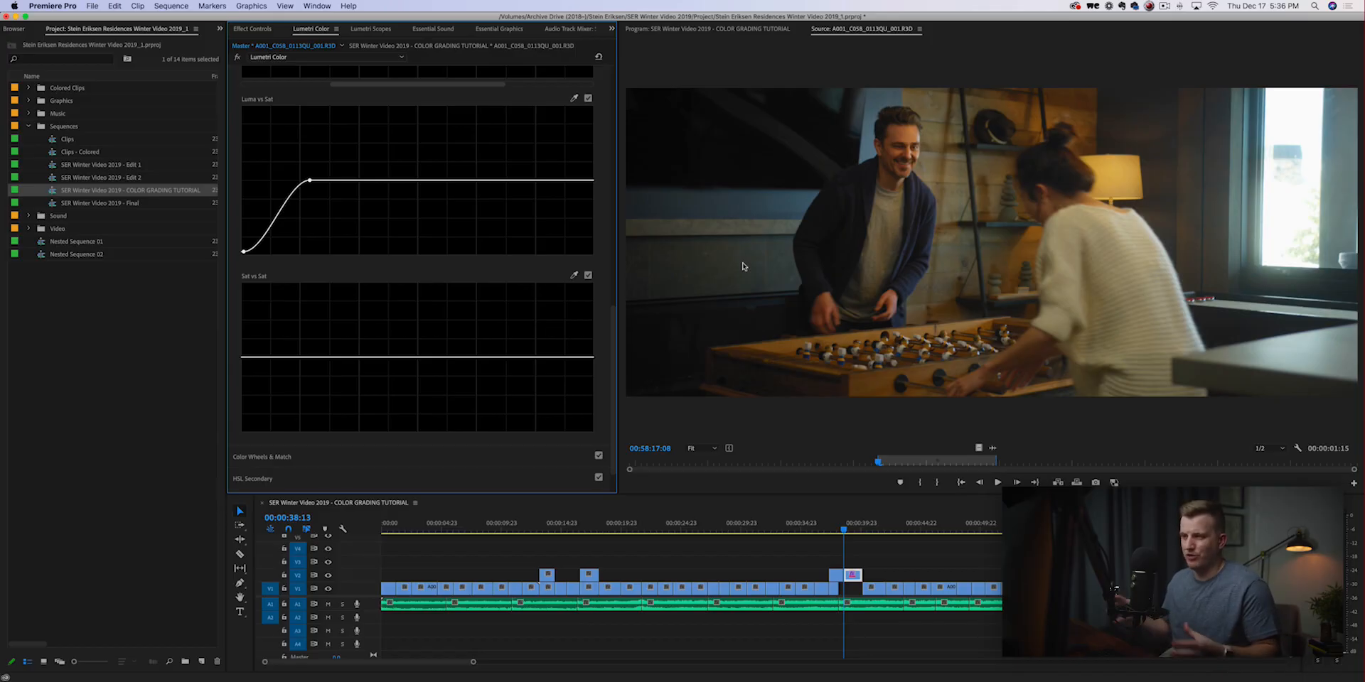
double_click(313, 184)
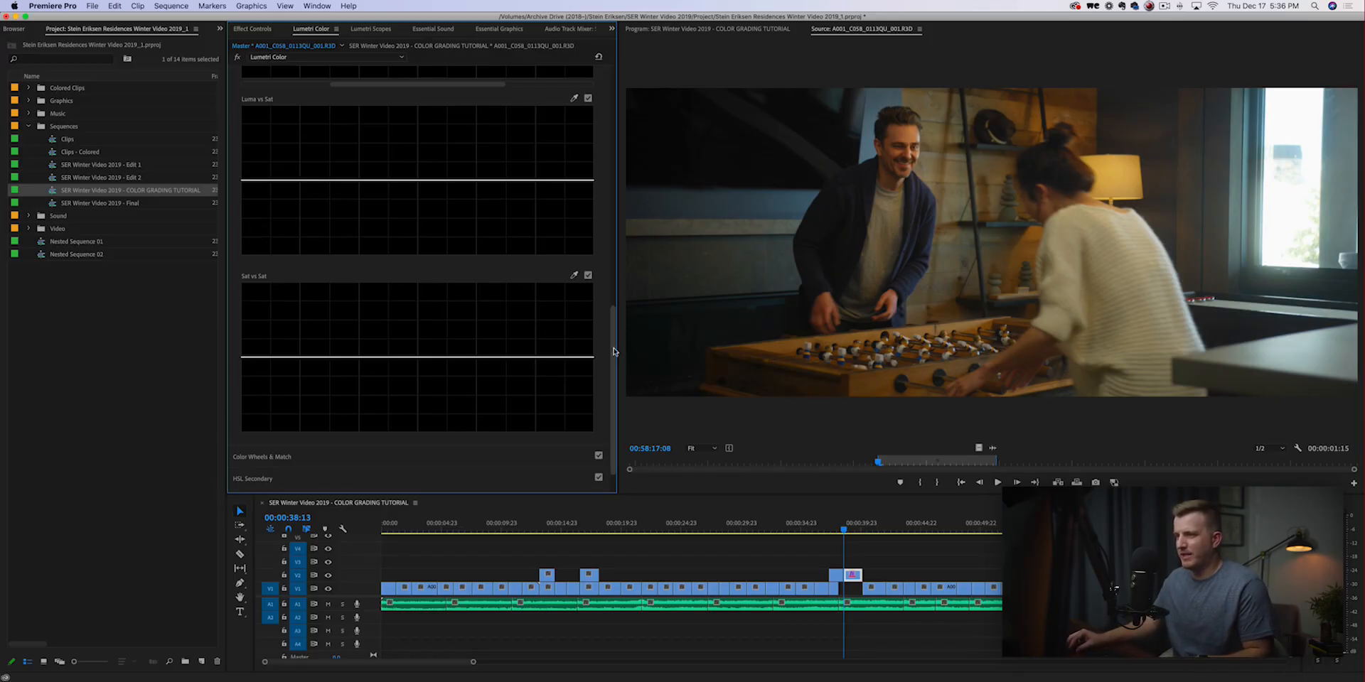
Try fully desaturating the most saturated colors on the Sat vs Sat curve and reset the curve.
scroll(241, 313, "down", 1)
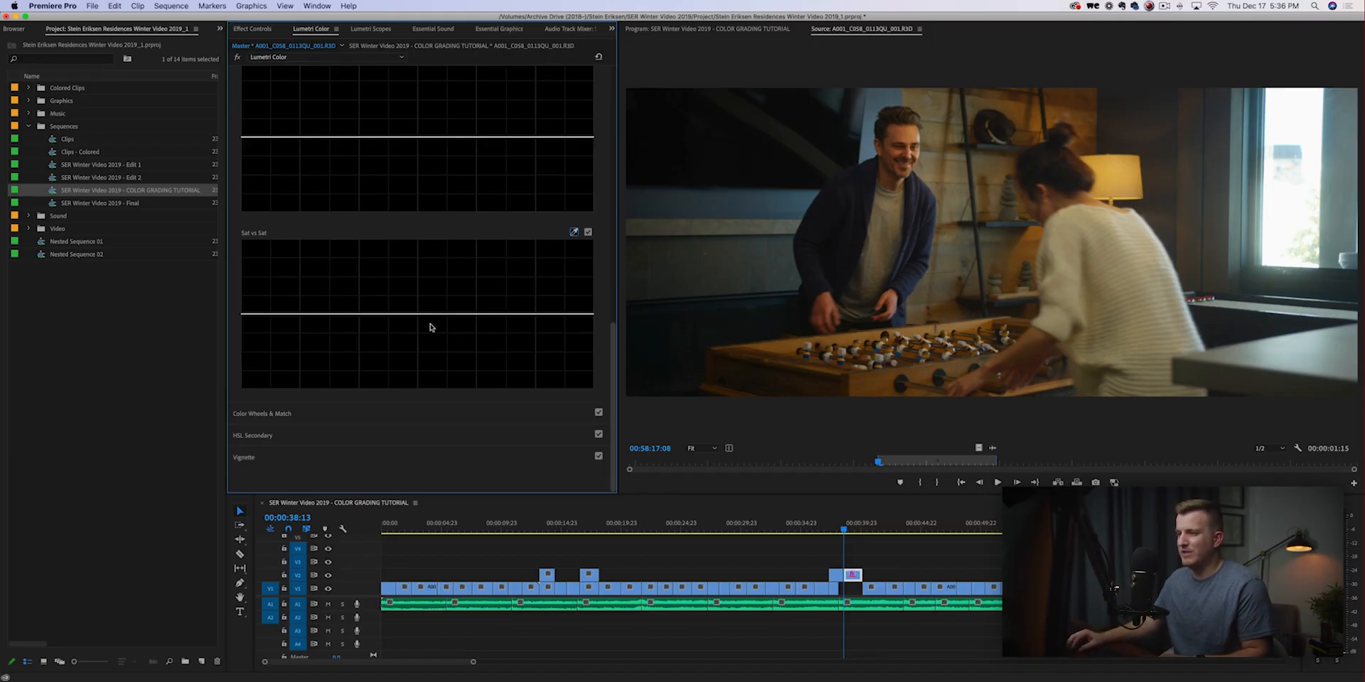
left_click(385, 313)
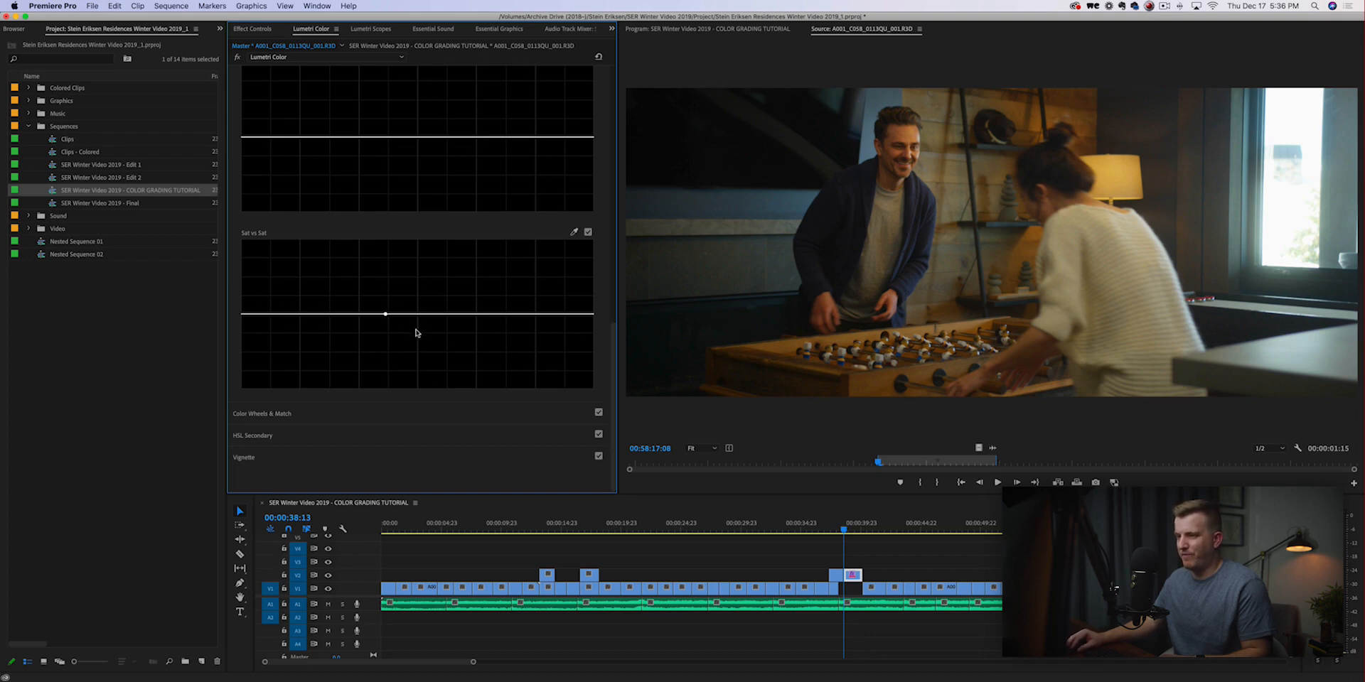
left_click_drag(420, 318, 422, 392)
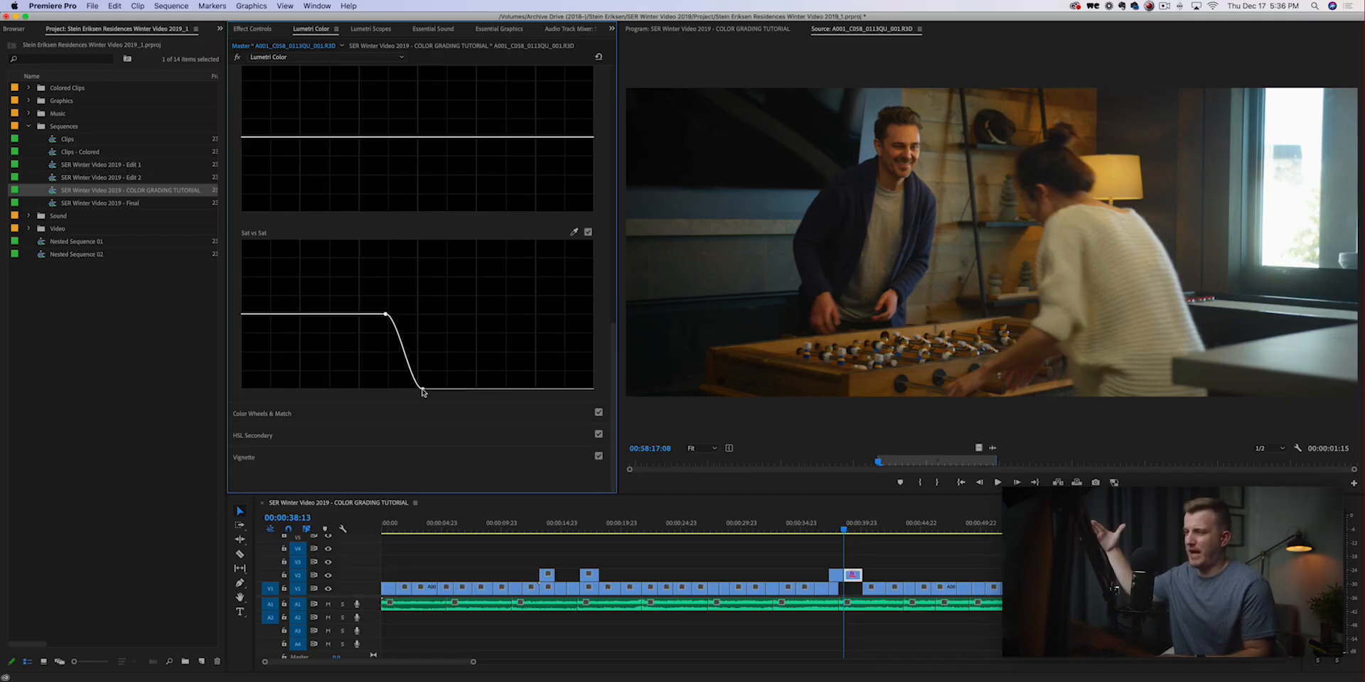
double_click(425, 390)
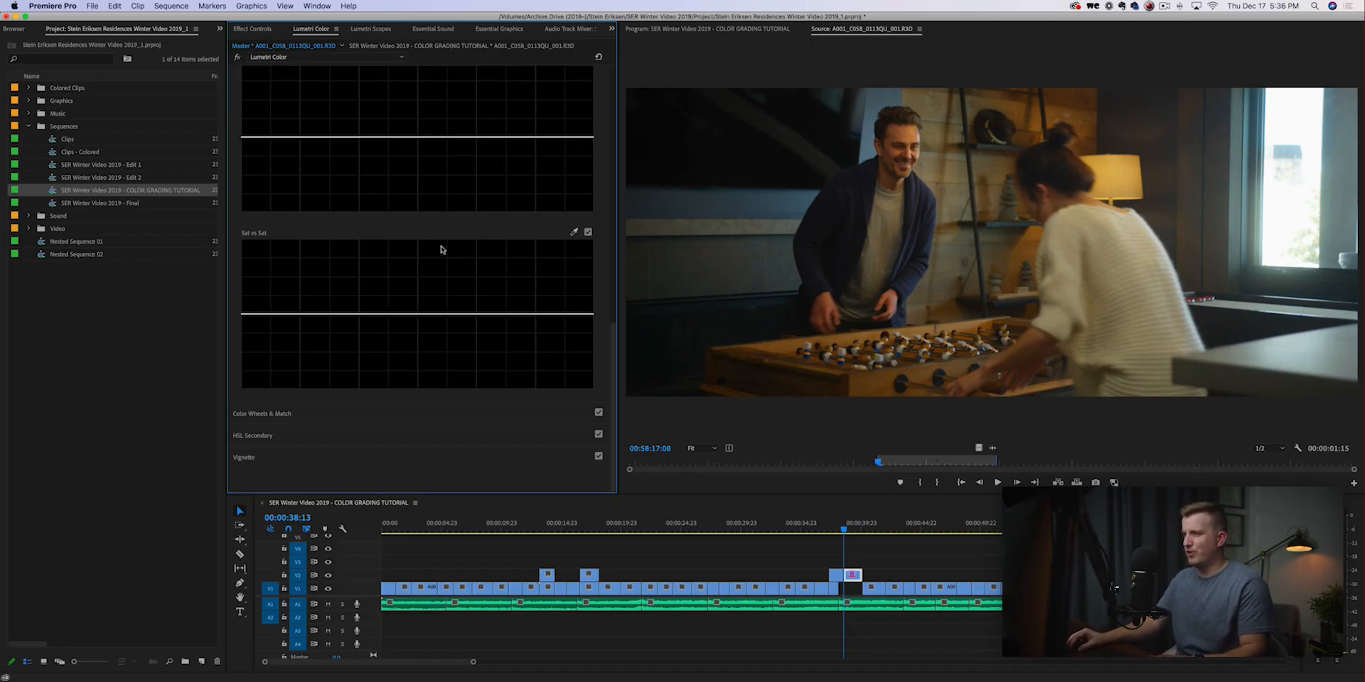
Try shifting the blue hues to the upper extreme on the Hue vs Hue curve, bounded by control points on both sides.
scroll(601, 208, "up", 5)
scroll(601, 208, "up", 6)
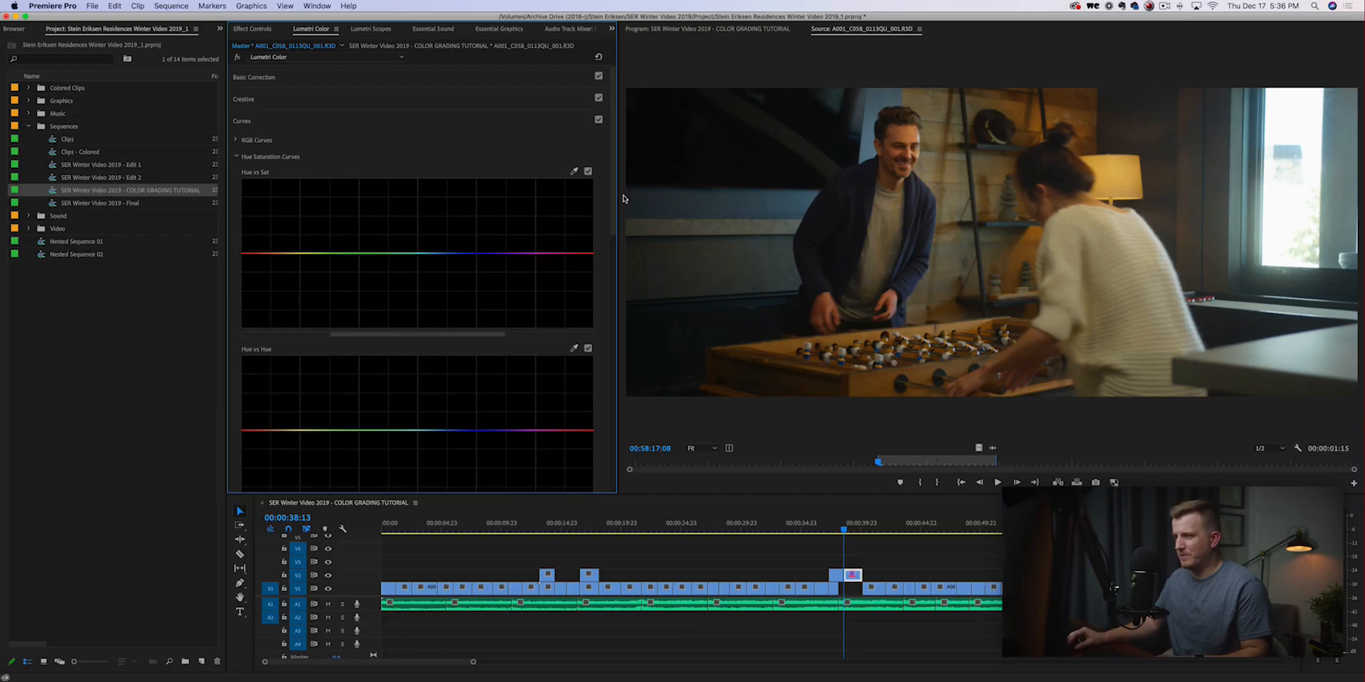
scroll(614, 174, "down", 3)
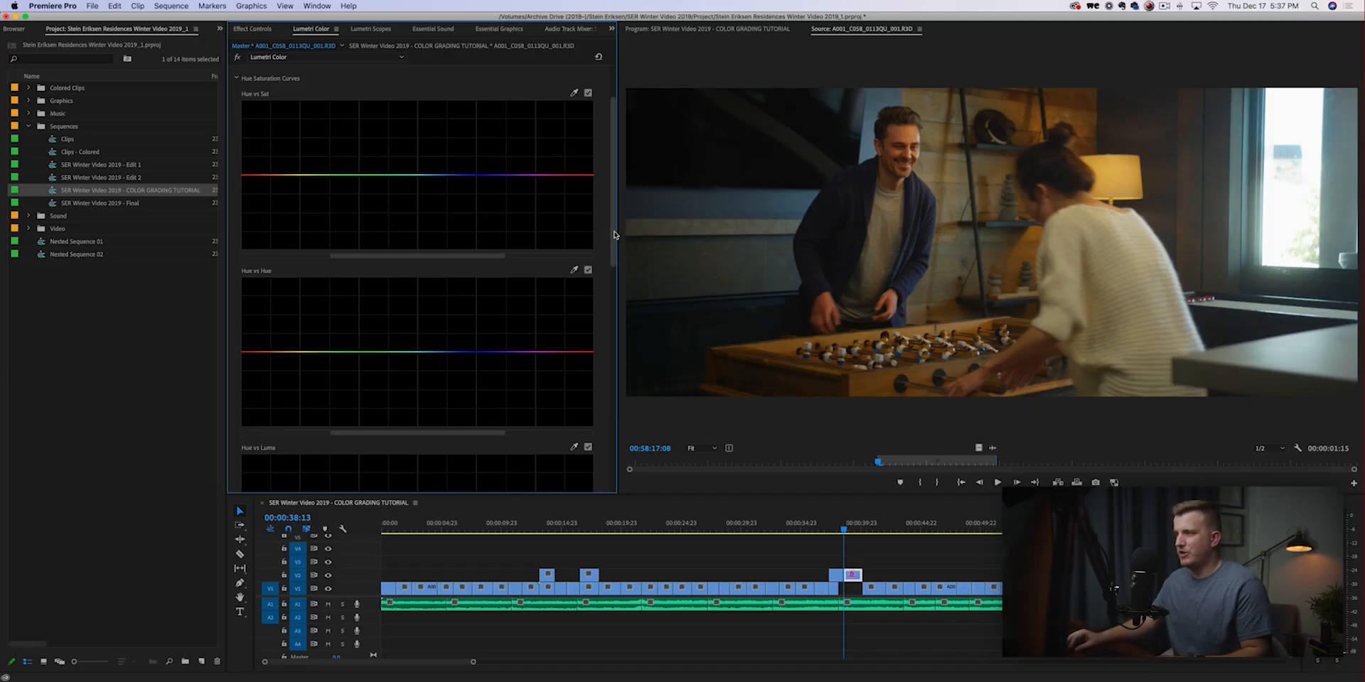
scroll(614, 234, "up", 1)
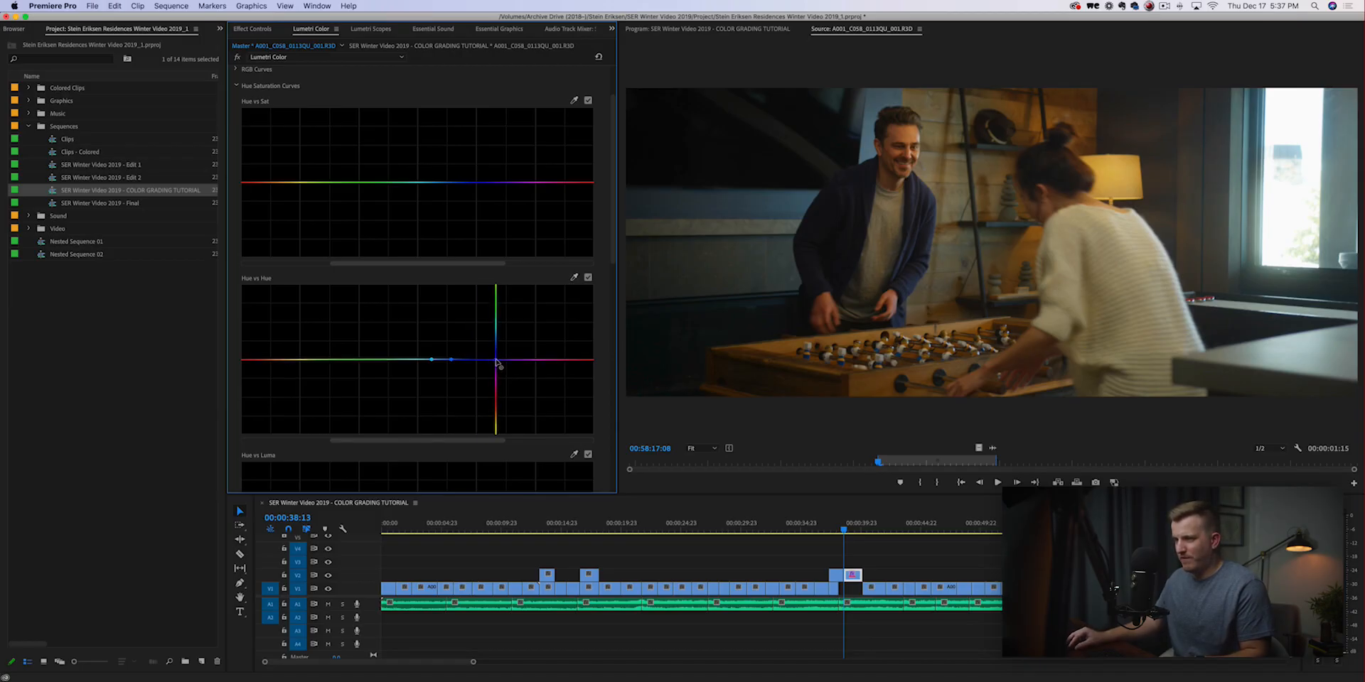
left_click(495, 359)
left_click_drag(466, 360, 501, 277)
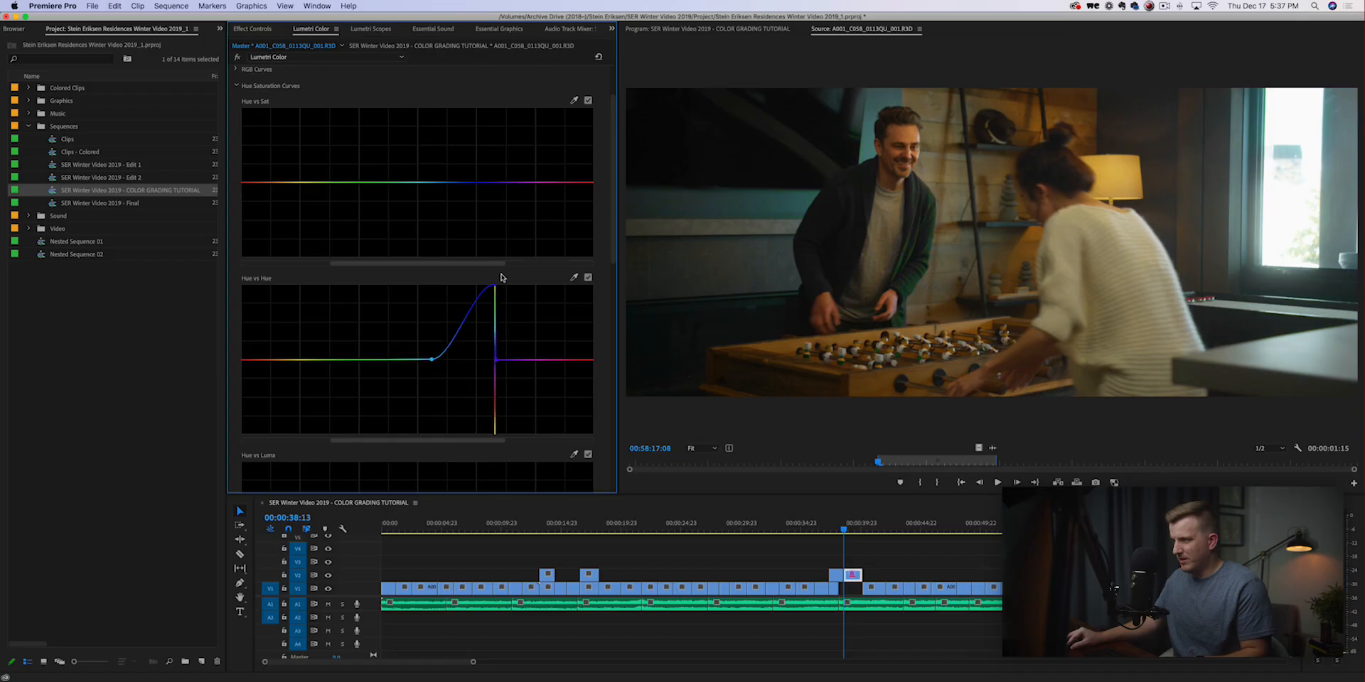
Refine the affected range around the blue hues on the Hue vs Hue curve and reduce the peak to a gentle upward shift.
left_click_drag(497, 364, 524, 363)
left_click_drag(433, 360, 476, 361)
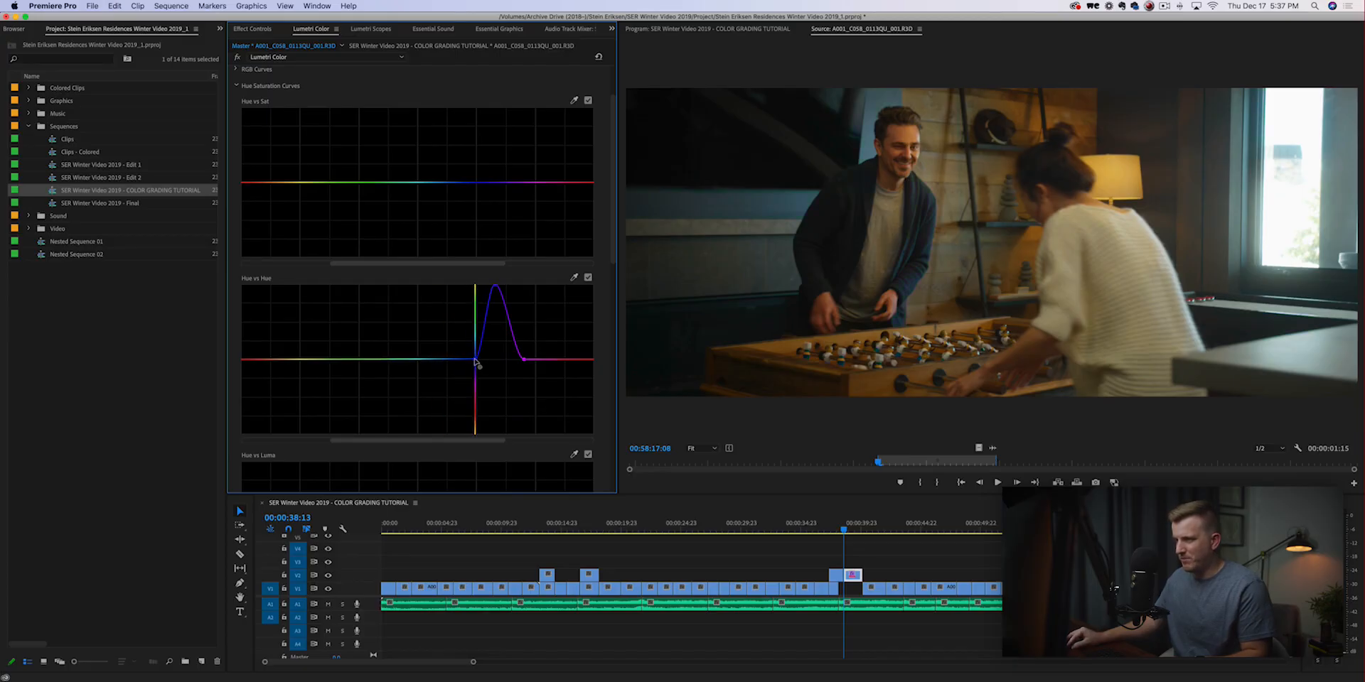
left_click_drag(496, 286, 508, 306)
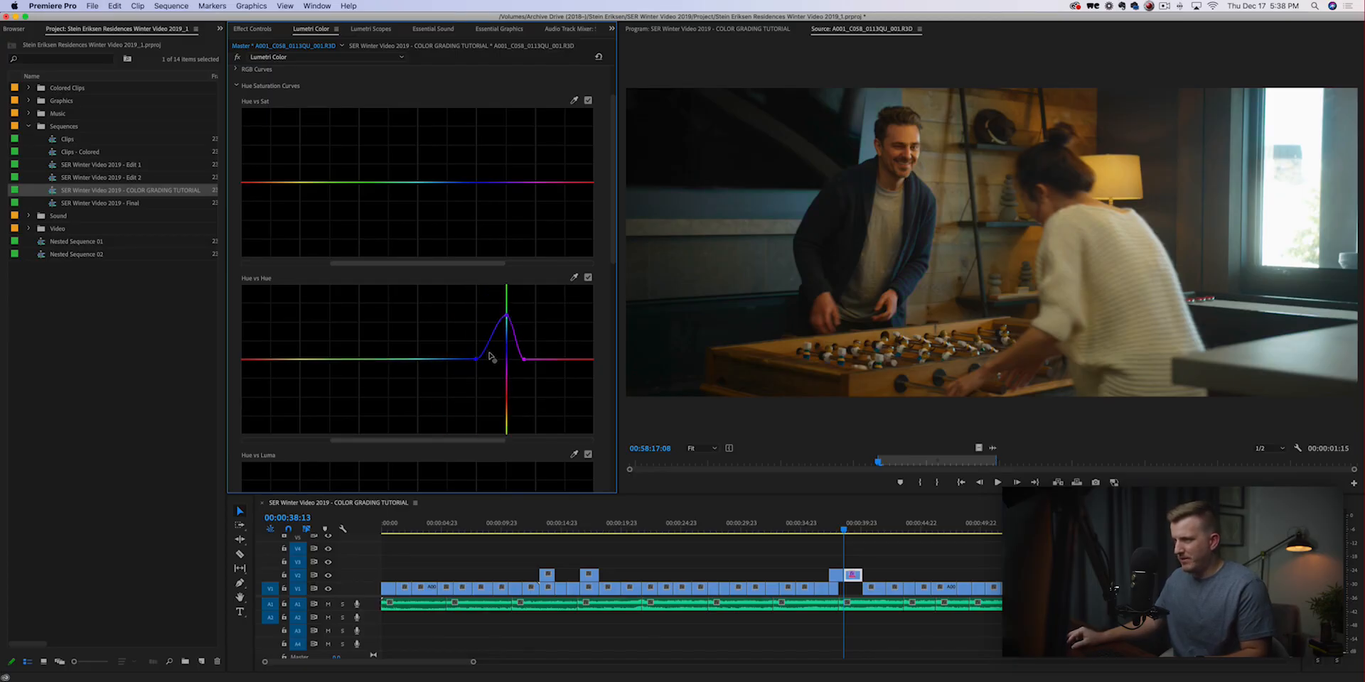
left_click_drag(475, 361, 479, 333)
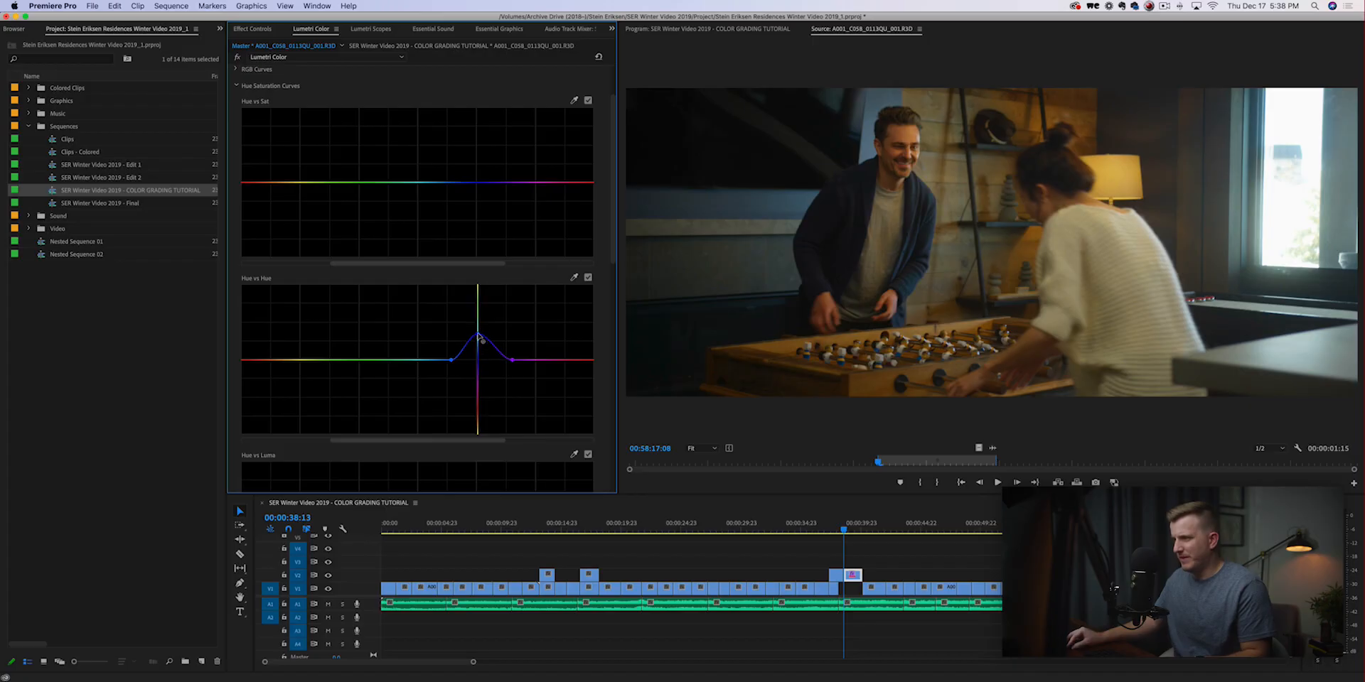
Boost the blue saturation on the Hue vs Sat curve, widening the affected range toward the greens and raising the peak.
left_click(479, 182)
left_click(445, 182)
left_click(519, 183)
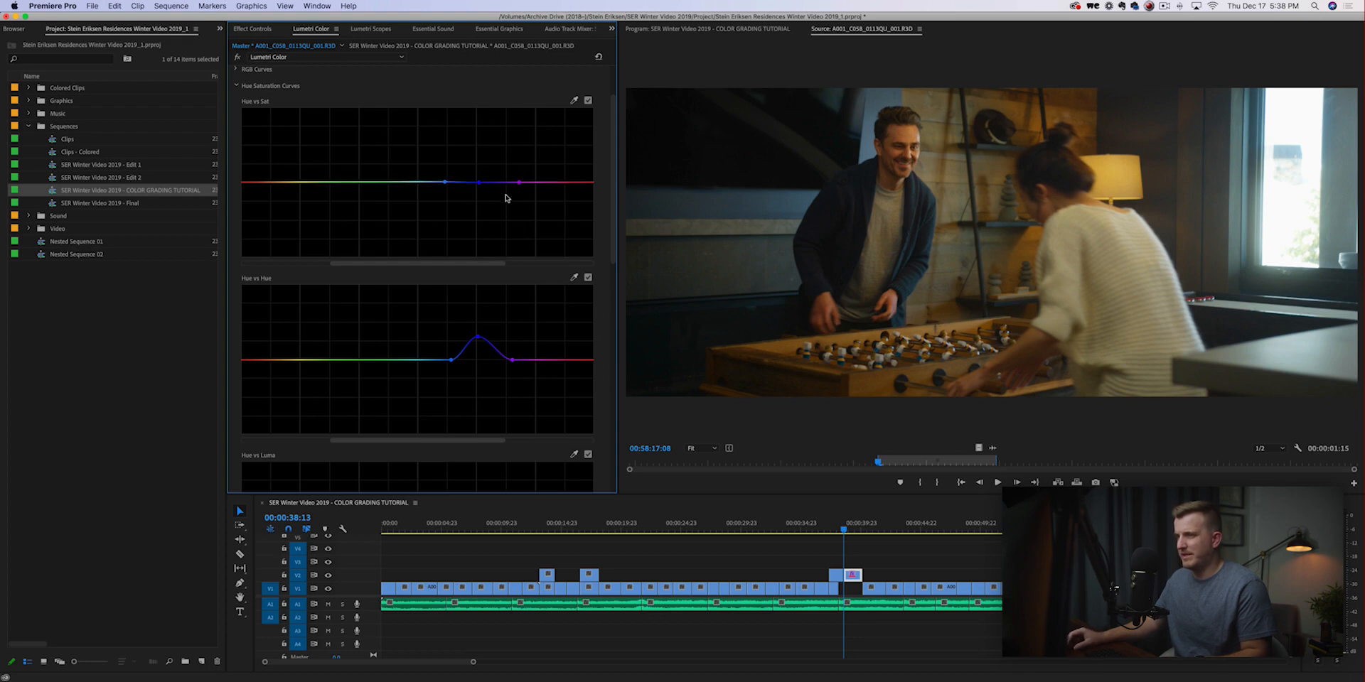
left_click_drag(479, 183, 479, 149)
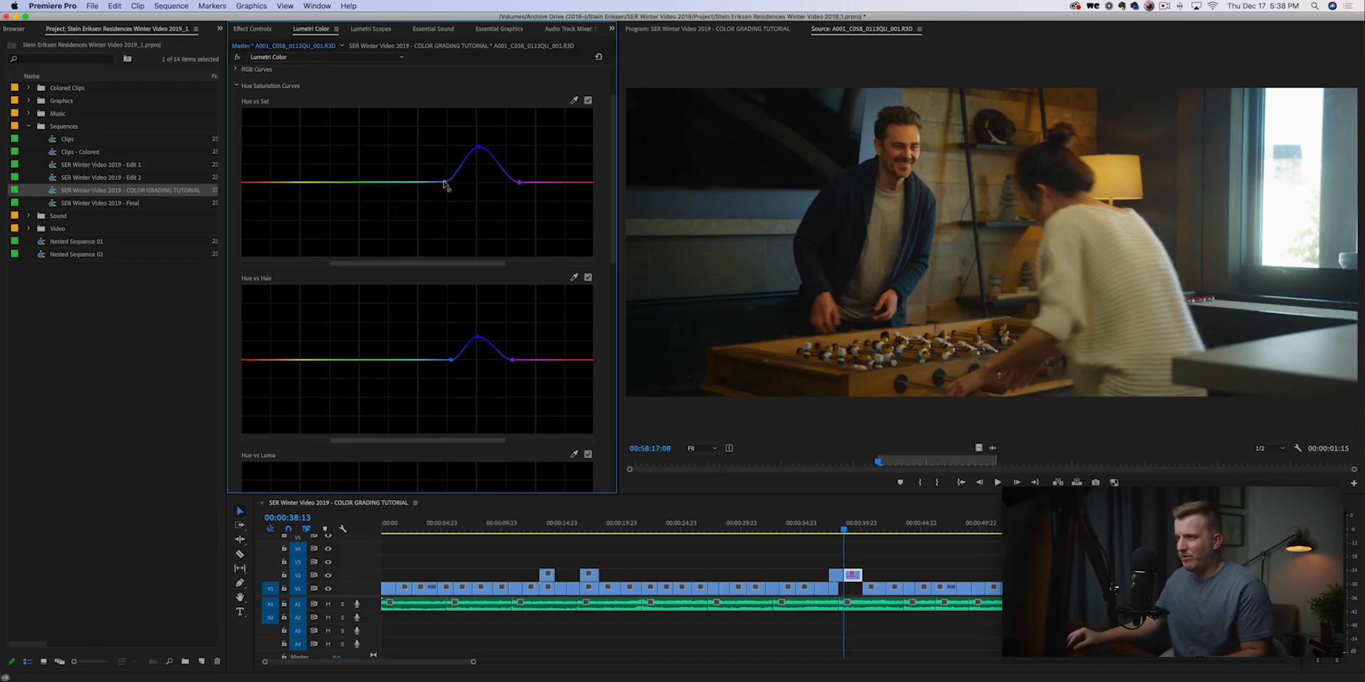
left_click_drag(444, 183, 393, 182)
left_click_drag(480, 149, 465, 124)
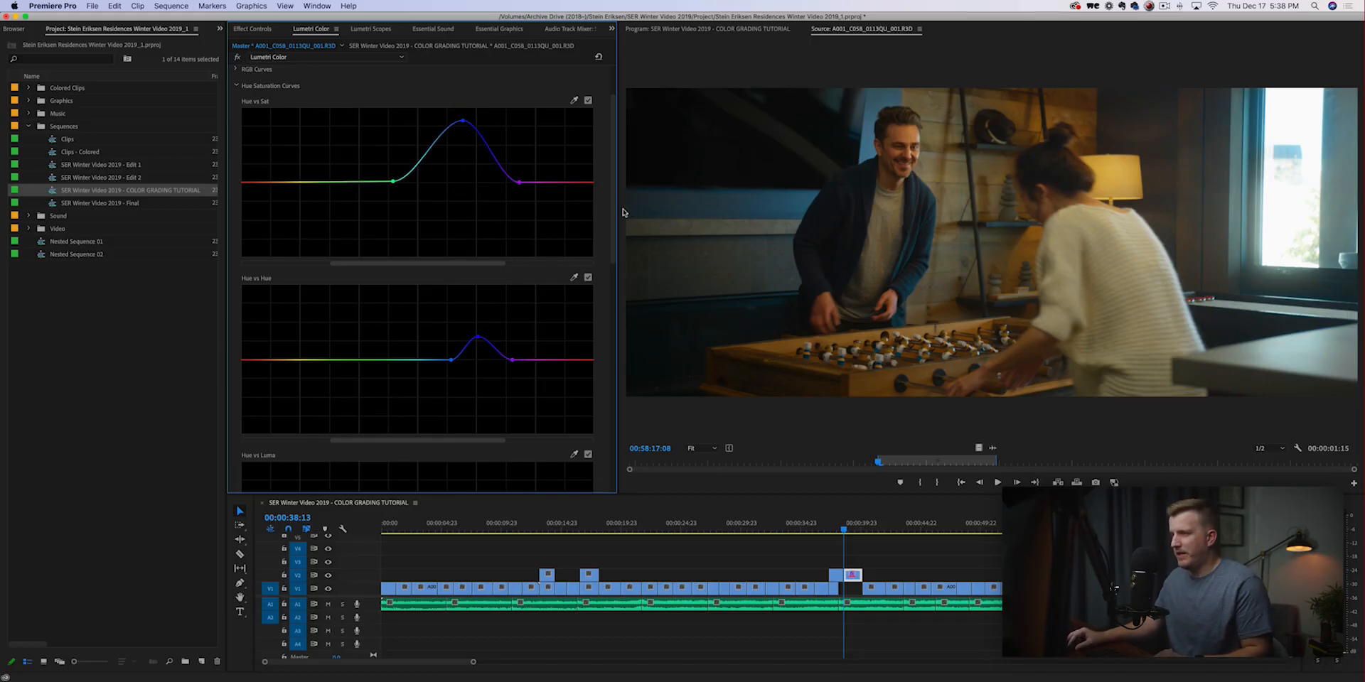
Shift the orange hues slightly upward on the Hue vs Hue curve and slightly lower the orange saturation on the Hue vs Sat curve.
left_click(271, 361)
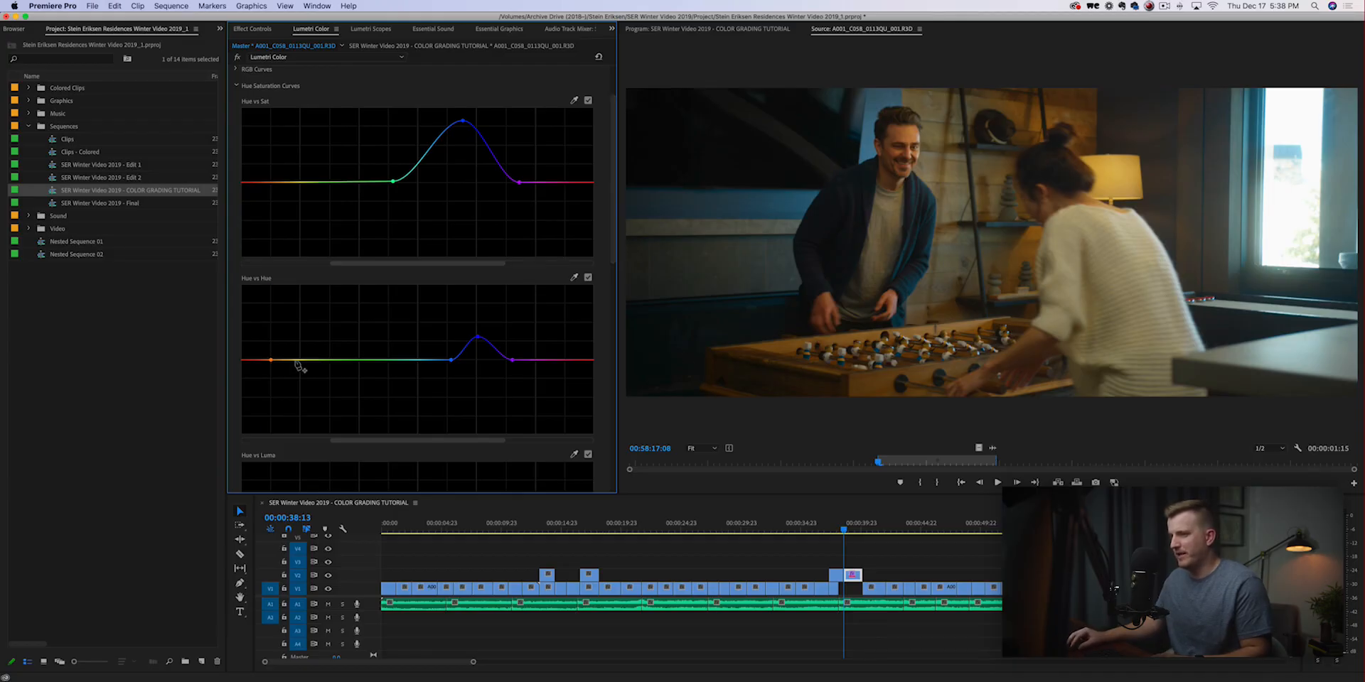
left_click(244, 361)
mouse_move(270, 360)
left_mouse_down()
mouse_move(275, 323)
mouse_move(273, 407)
mouse_move(275, 368)
left_mouse_up()
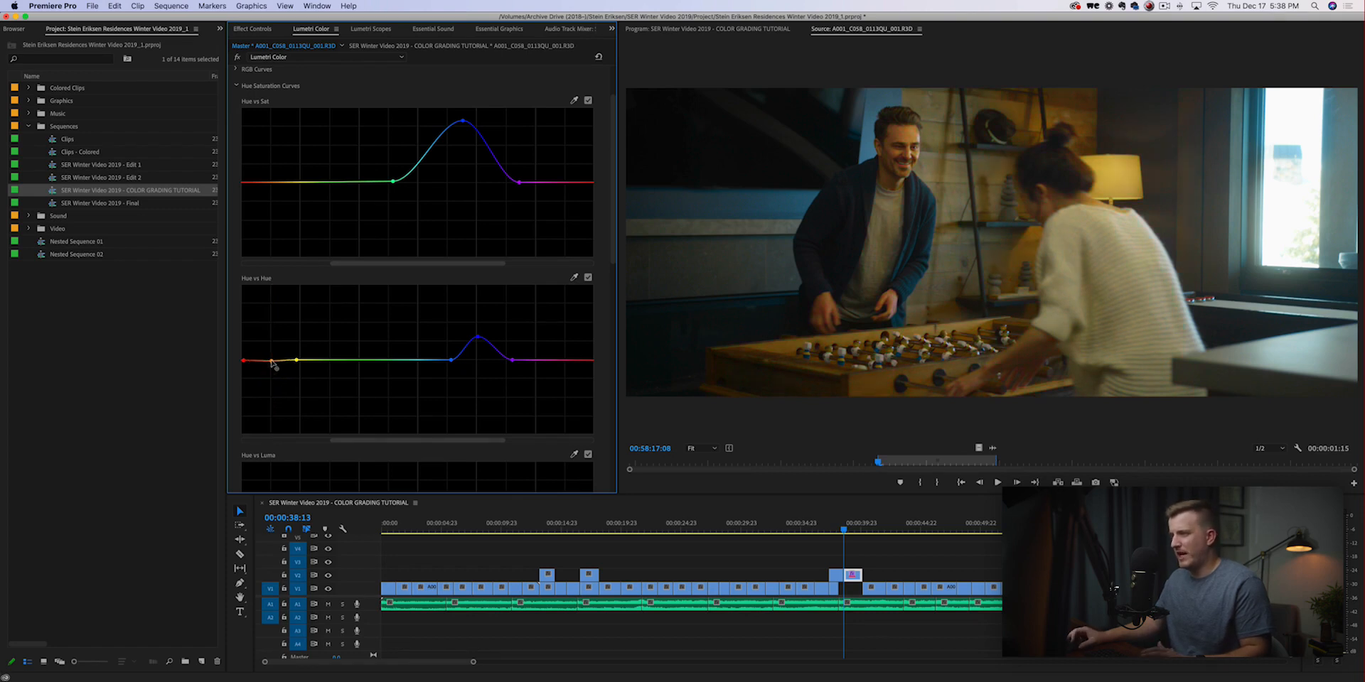
left_click_drag(272, 359, 273, 357)
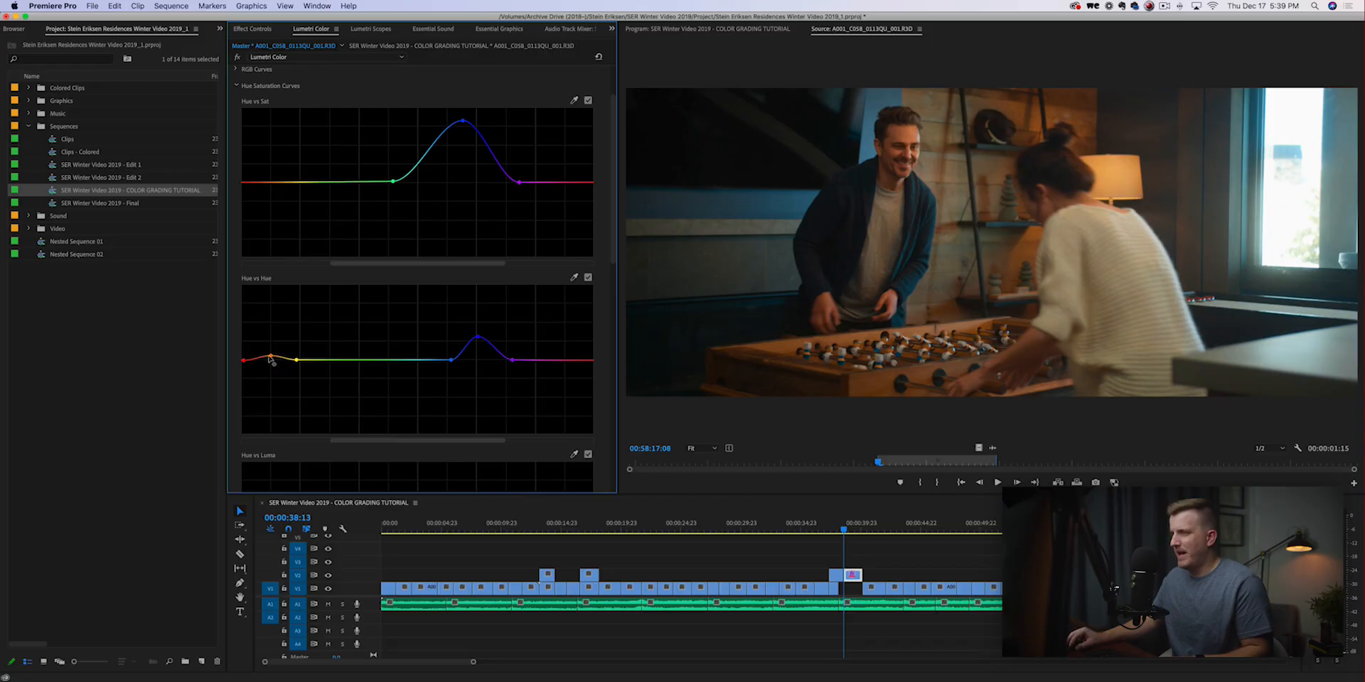
left_click(292, 182)
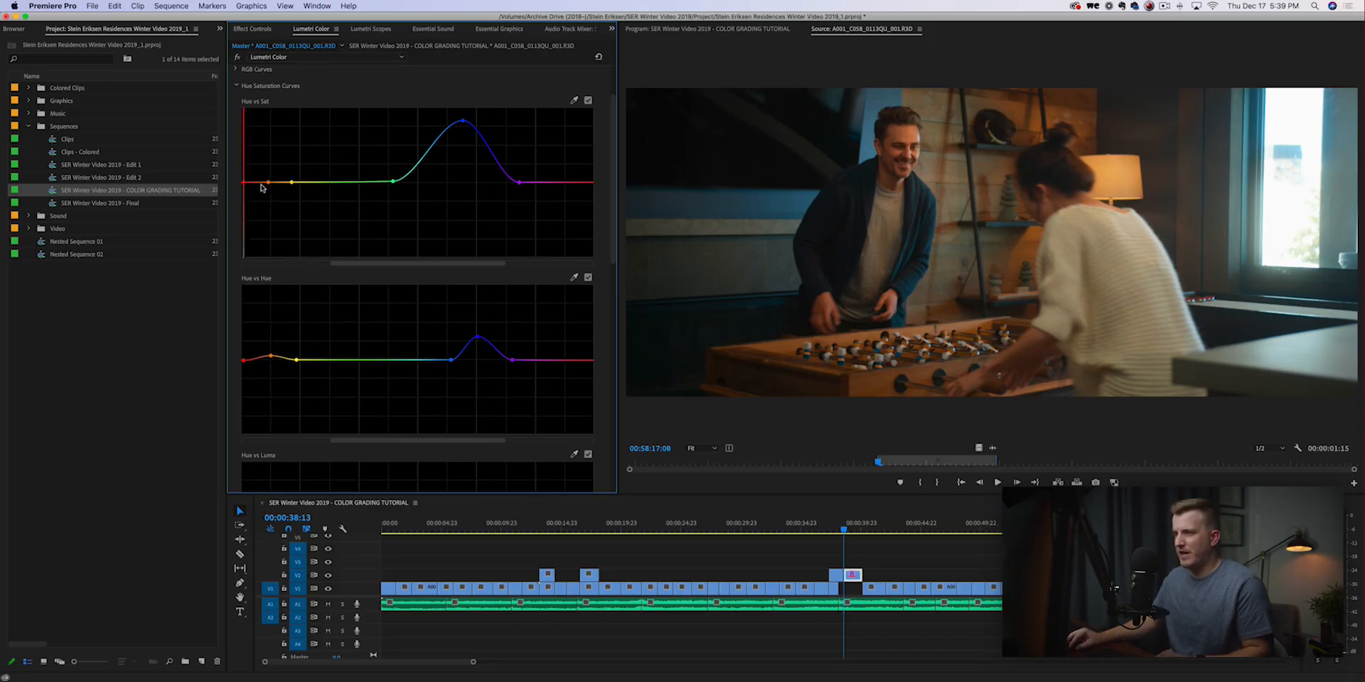
left_click_drag(268, 183, 268, 197)
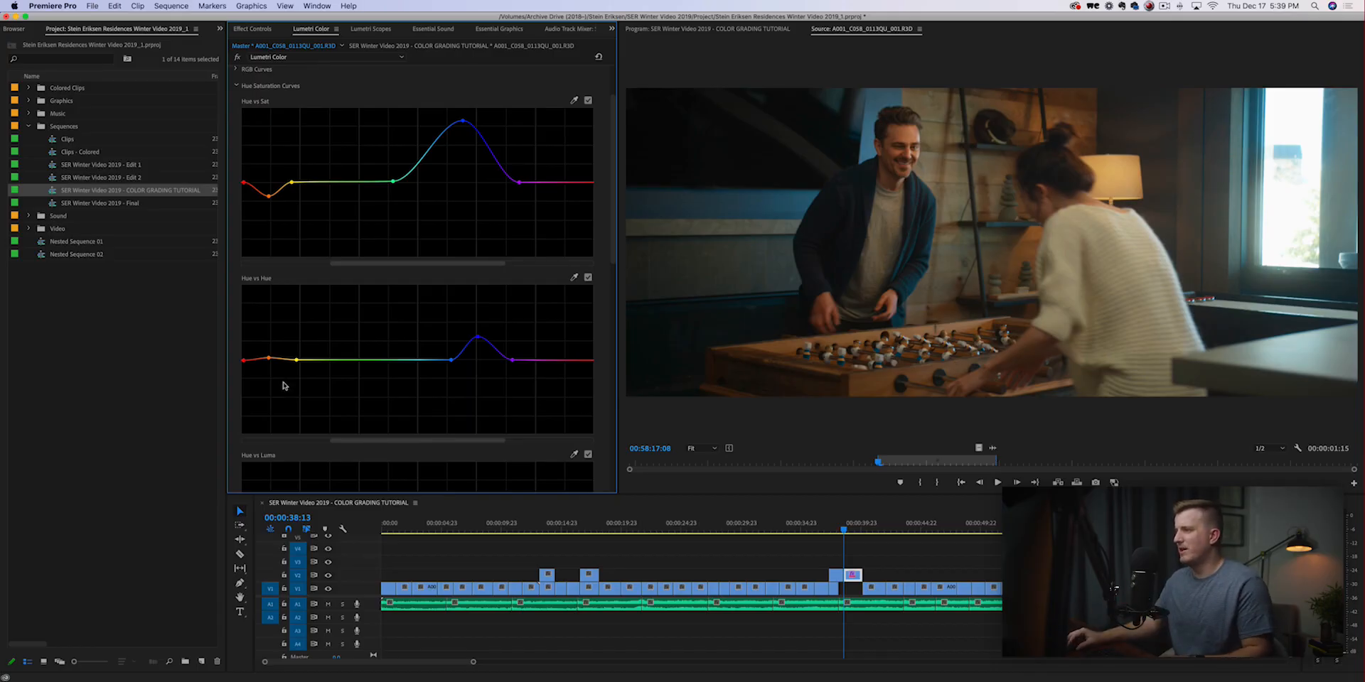
Compare the clip before and after by disabling and re-enabling the Curves section.
left_click_drag(614, 246, 617, 157)
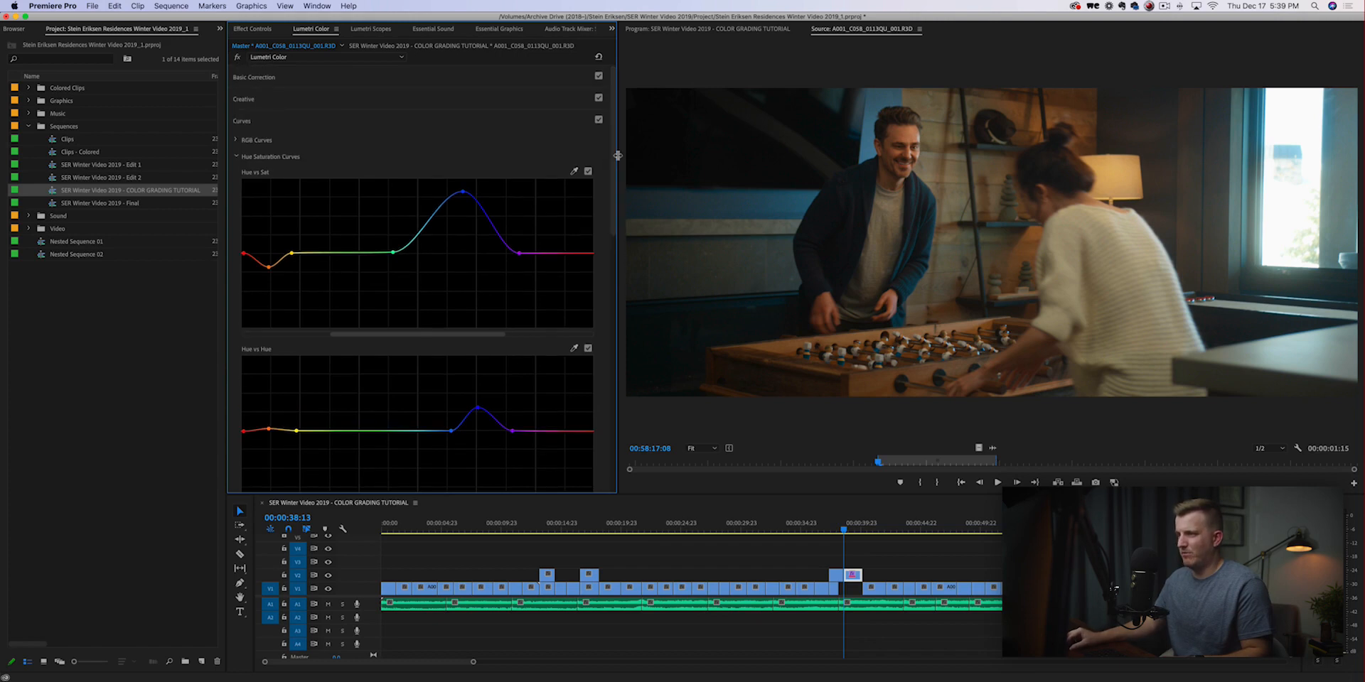
left_click(599, 121)
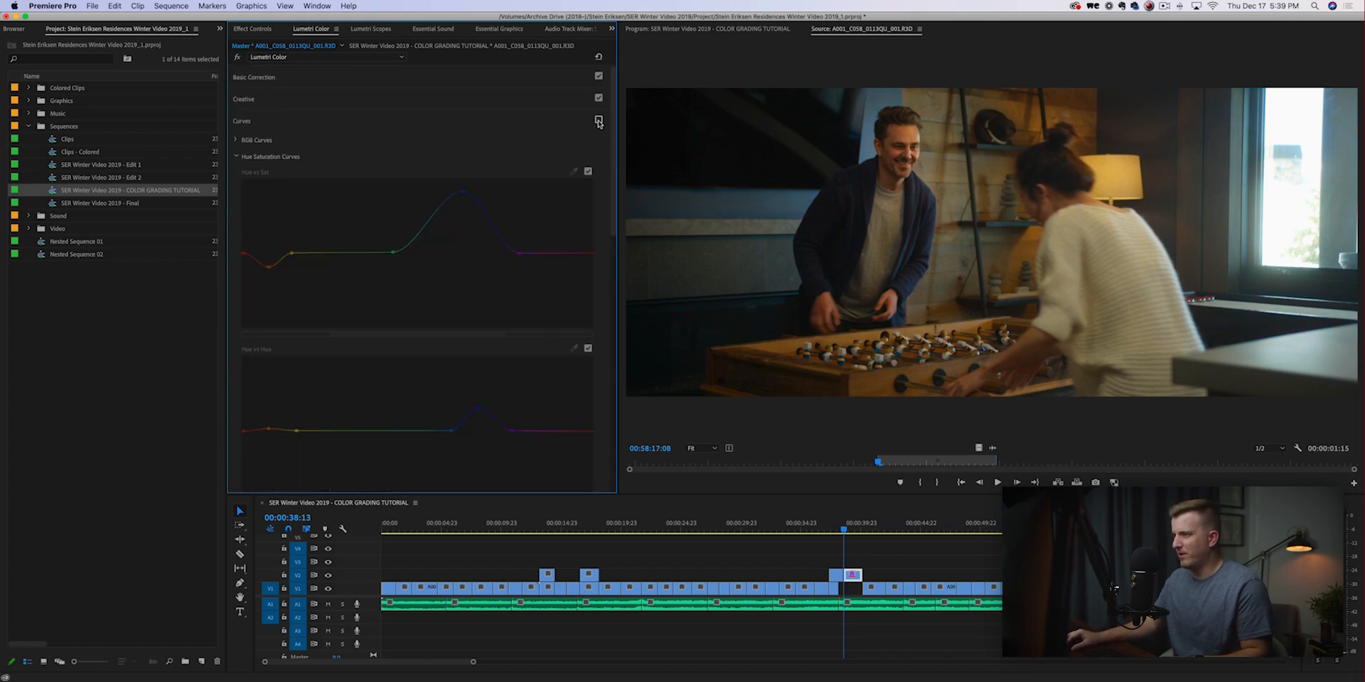
left_click(599, 120)
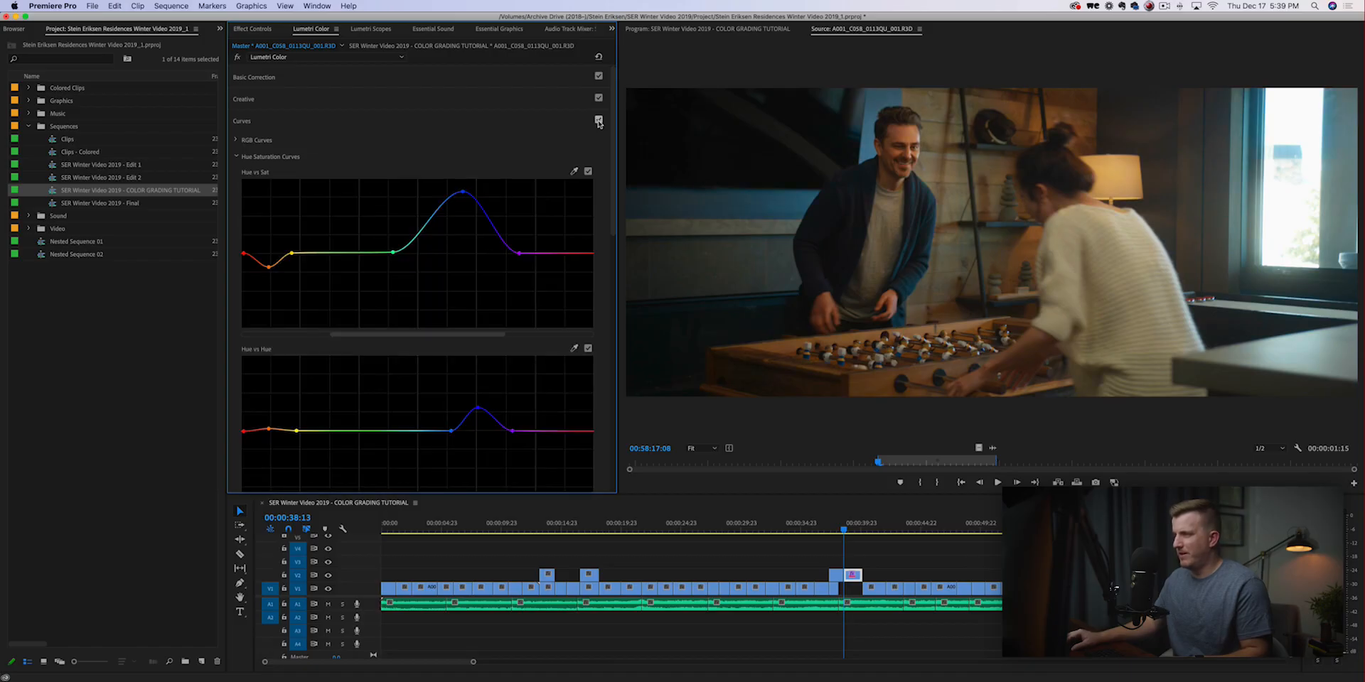
Reset the Hue vs Sat and Hue vs Hue curves to flat.
scroll(519, 166, "down", 3)
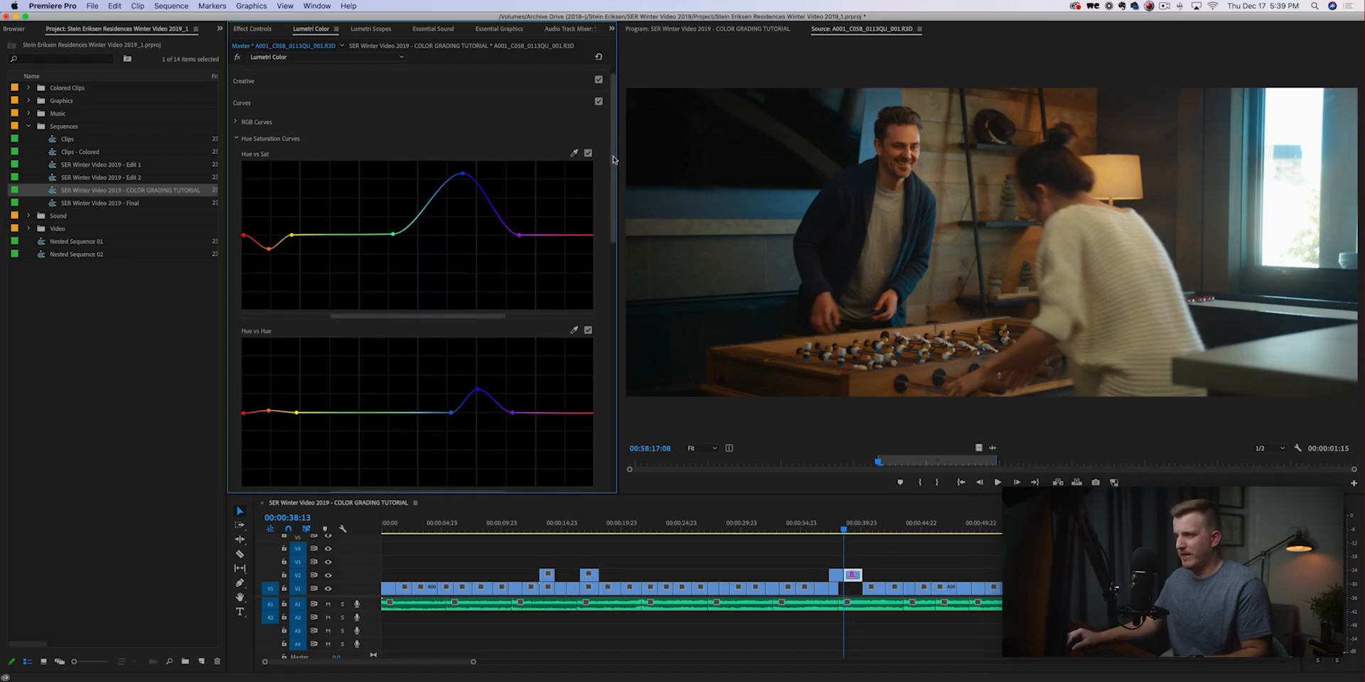
double_click(462, 155)
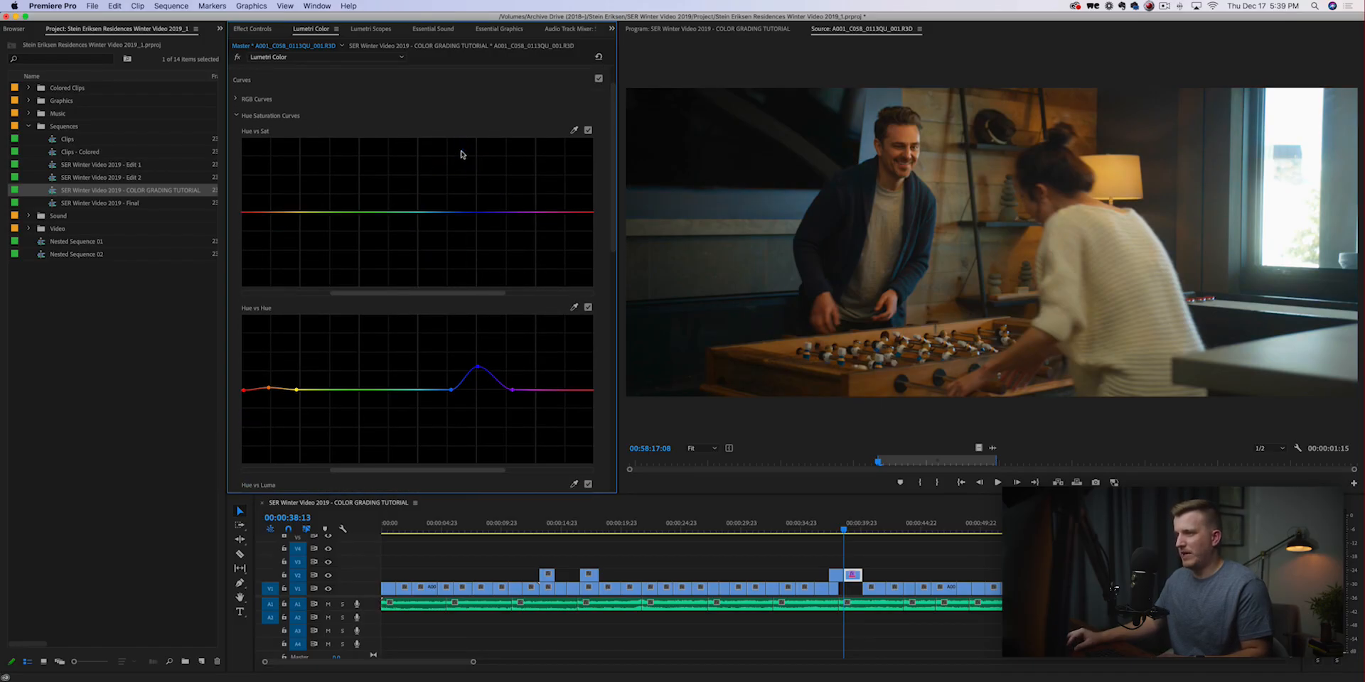
double_click(477, 378)
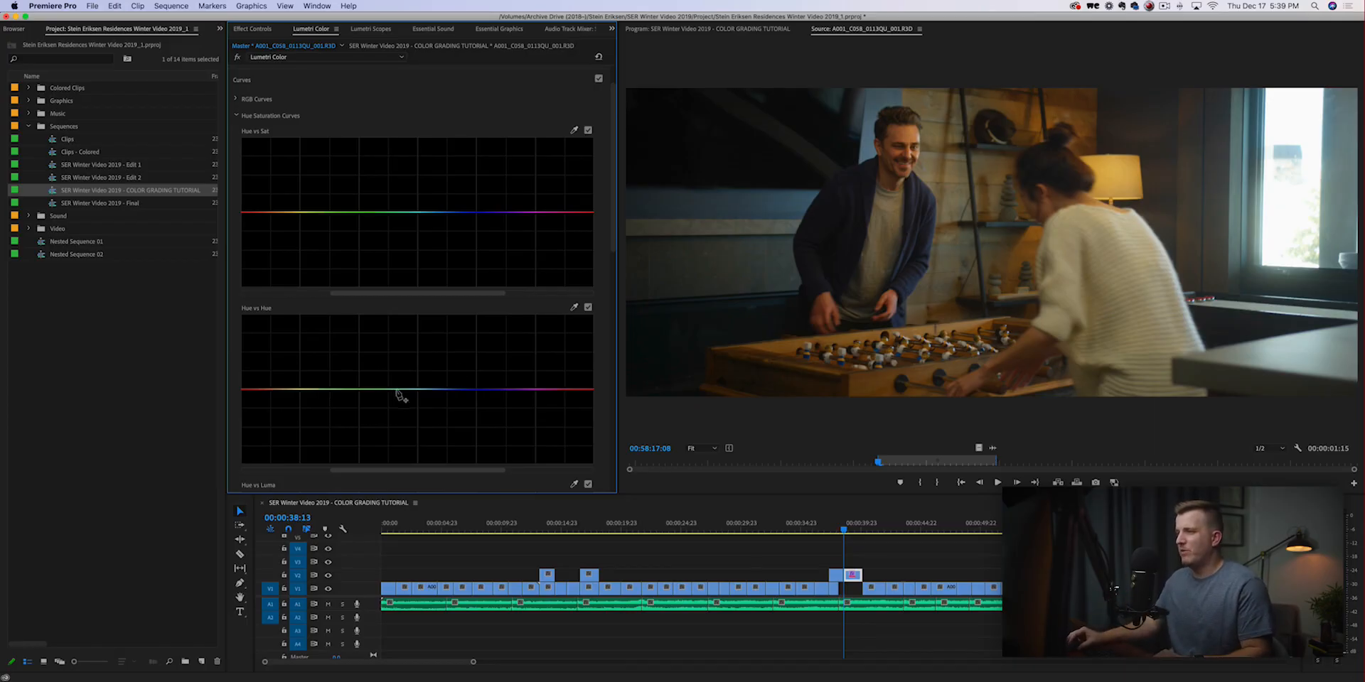
Try raising the blue hues on the Hue vs Hue curve, bounding the affected range between light blue and deep blue.
scroll(612, 228, "down", 2)
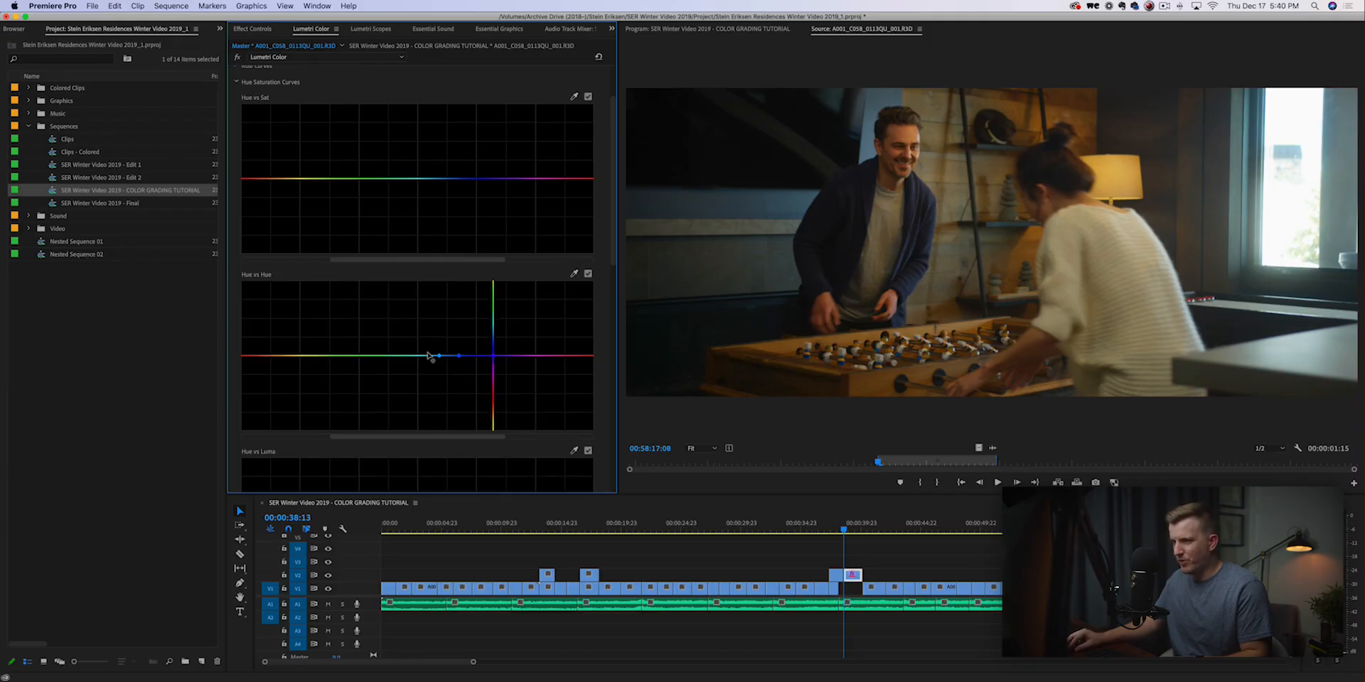
left_click_drag(439, 356, 410, 360)
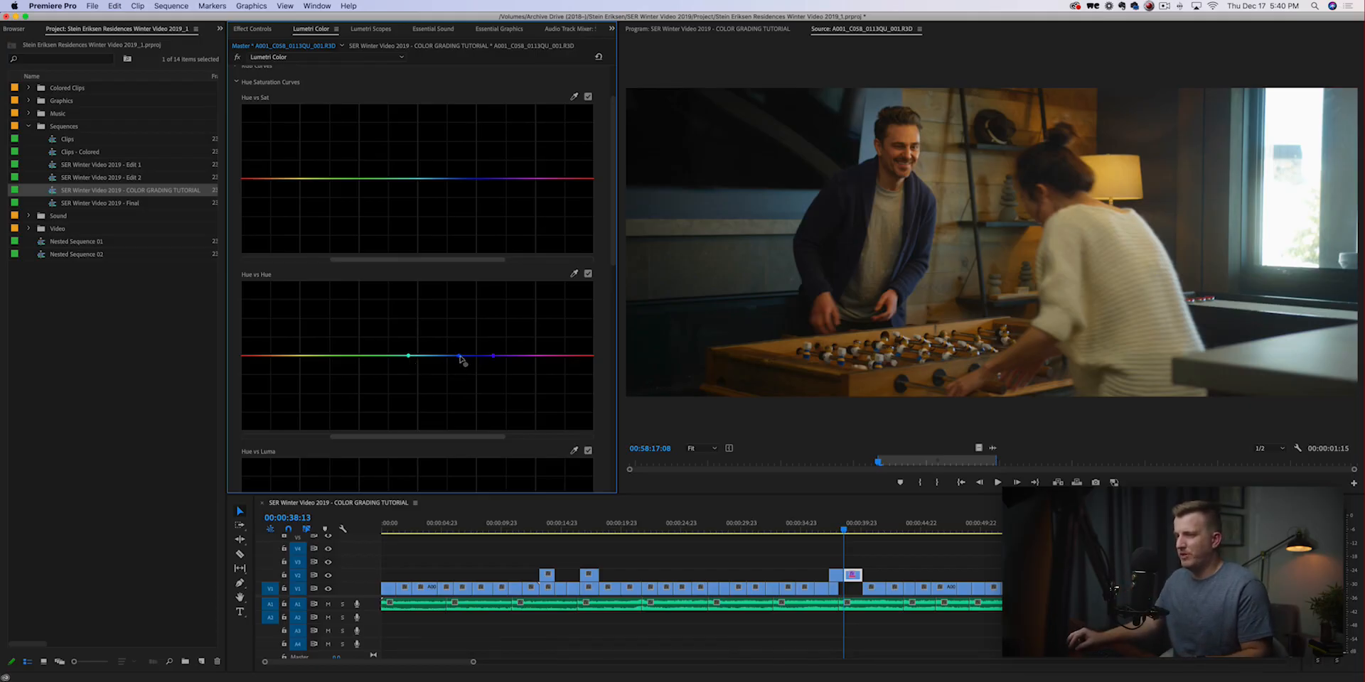
left_click_drag(455, 356, 474, 326)
left_click_drag(409, 356, 470, 321)
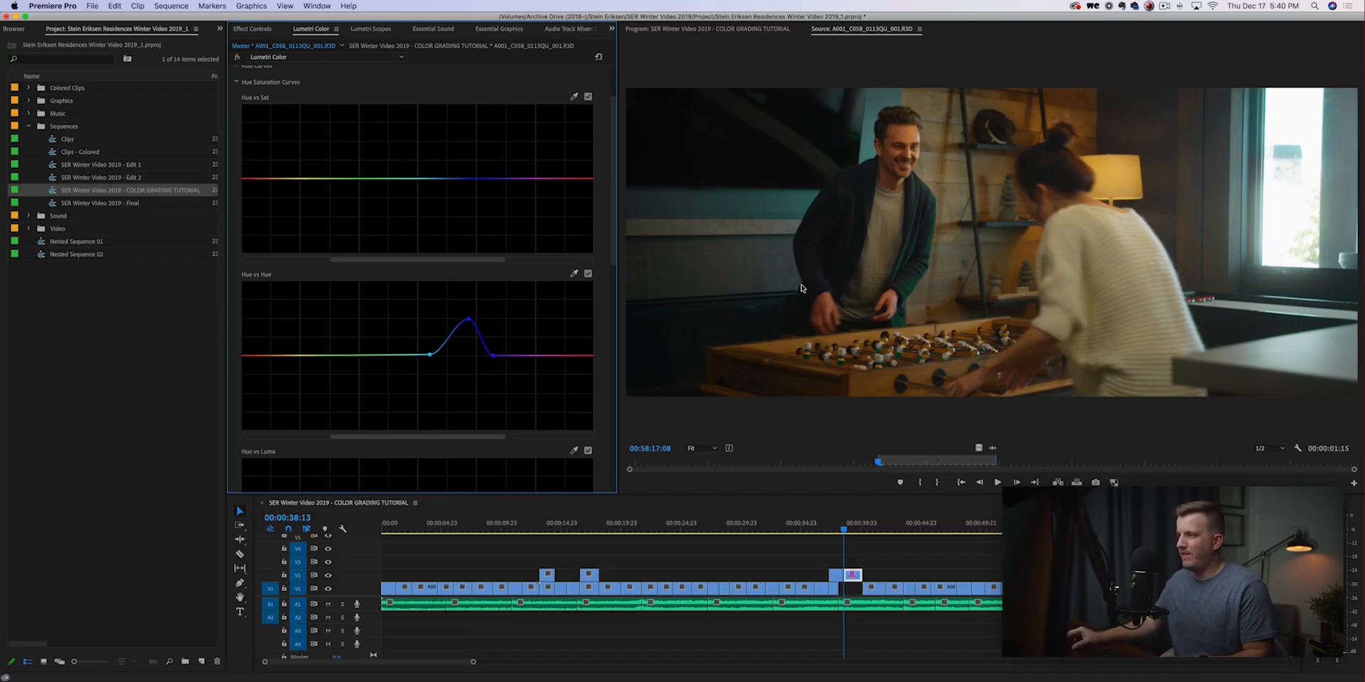
Try fully desaturating the blues on the Hue vs Sat curve, widening the affected range toward cyan.
left_click(470, 179)
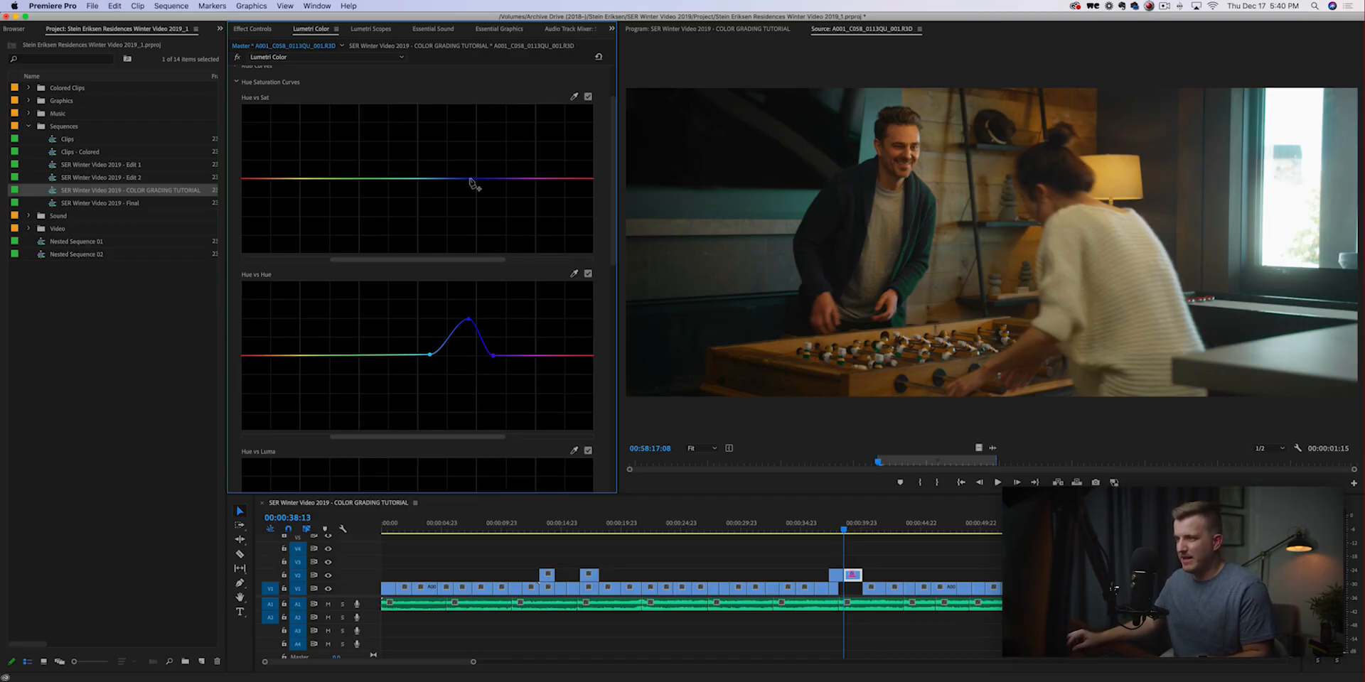
left_click(498, 179)
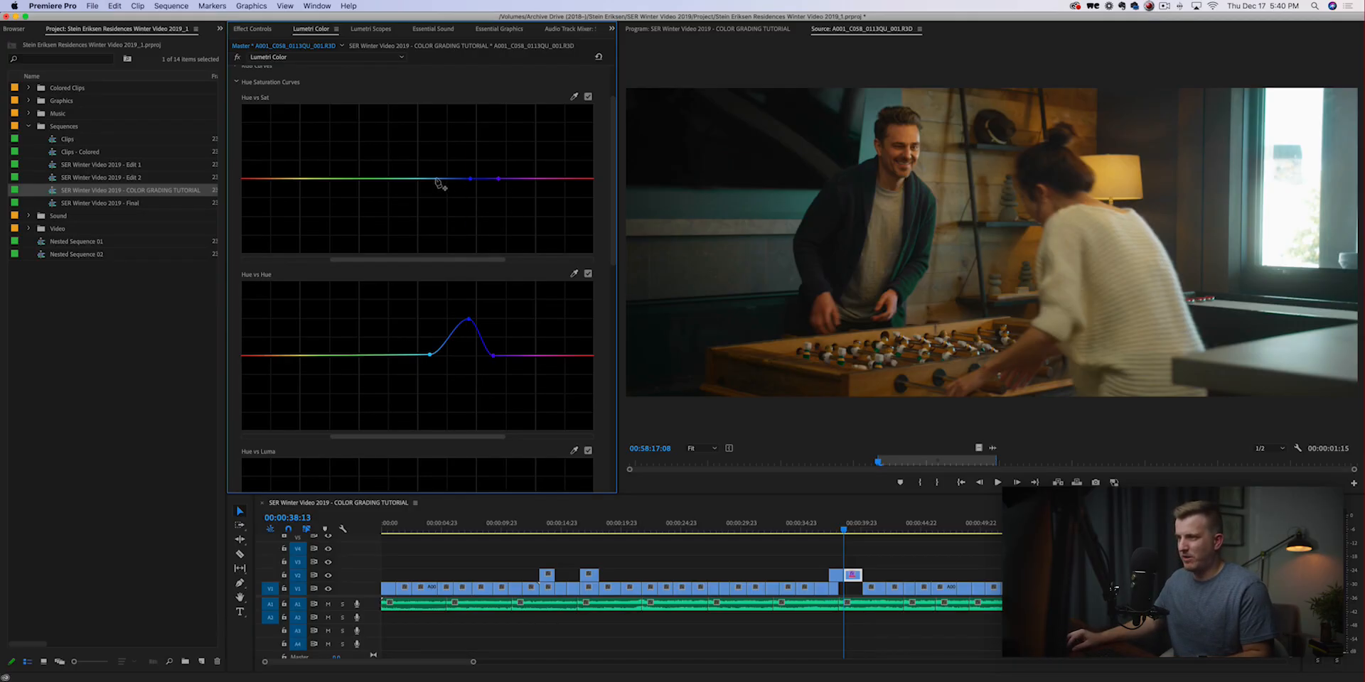
left_click(428, 178)
left_click_drag(470, 179, 419, 179)
left_click_drag(470, 218, 451, 252)
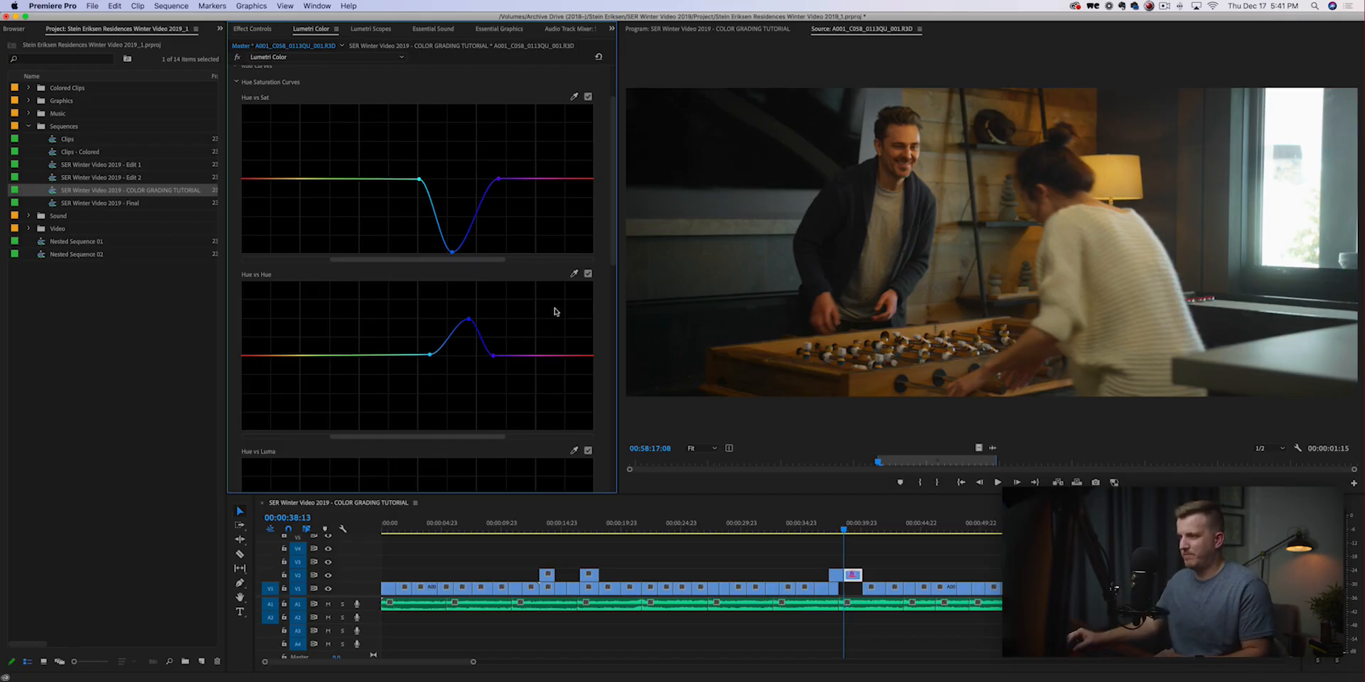
Clear the blue adjustments by resetting both the Hue vs Sat and Hue vs Hue curves.
left_click_drag(614, 236, 614, 216)
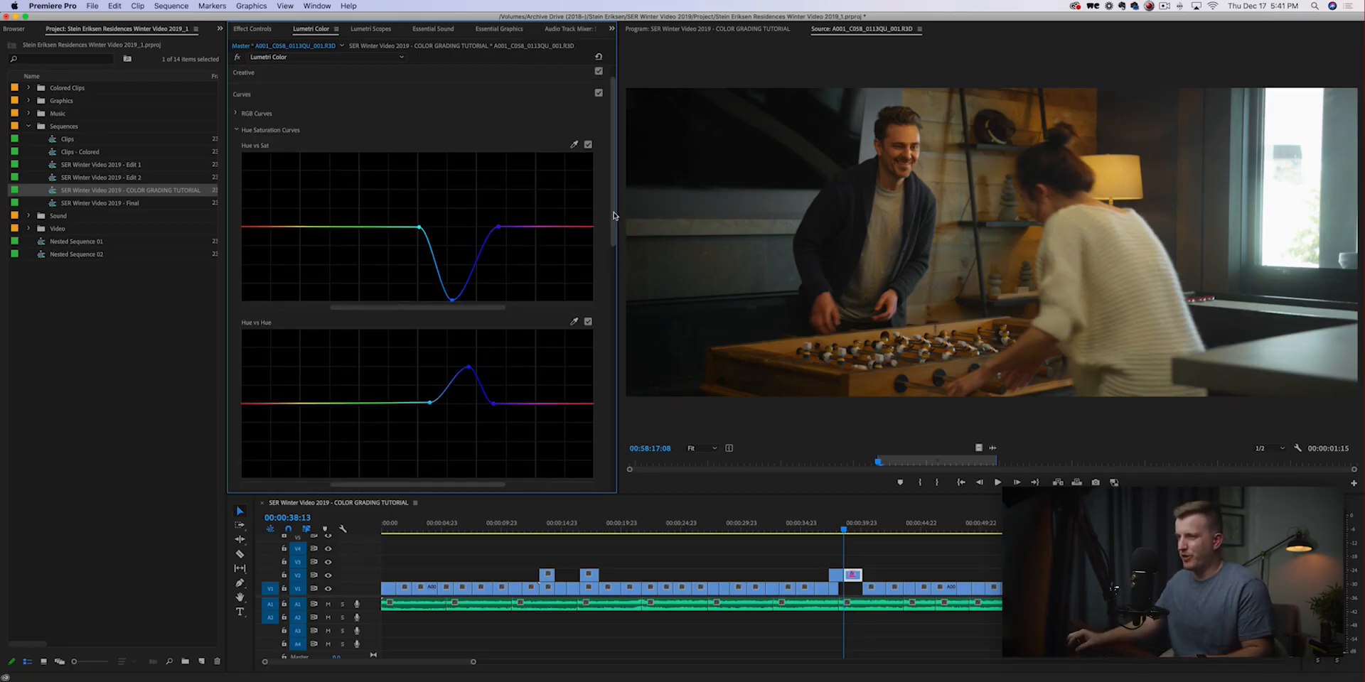
double_click(499, 228)
double_click(470, 369)
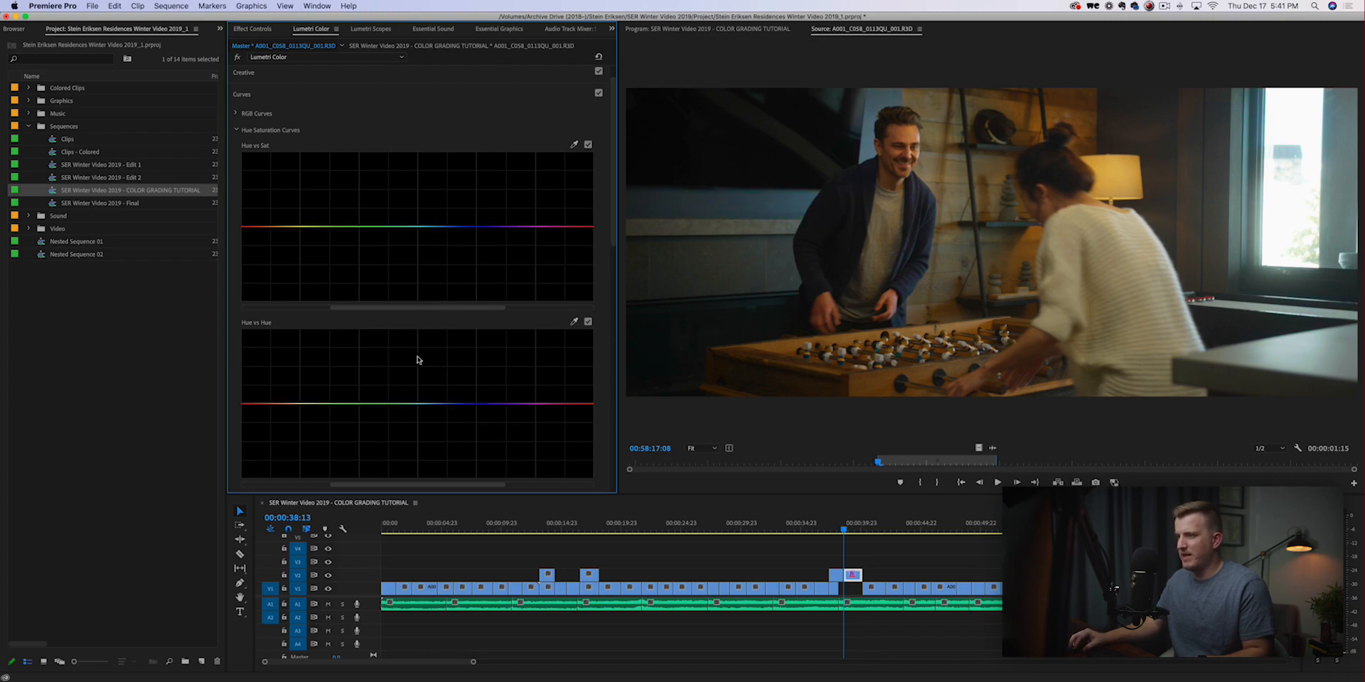
In Color Wheels & Match, raise the highlights strongly, lift the midtones slightly and lower the shadows.
left_click(317, 95)
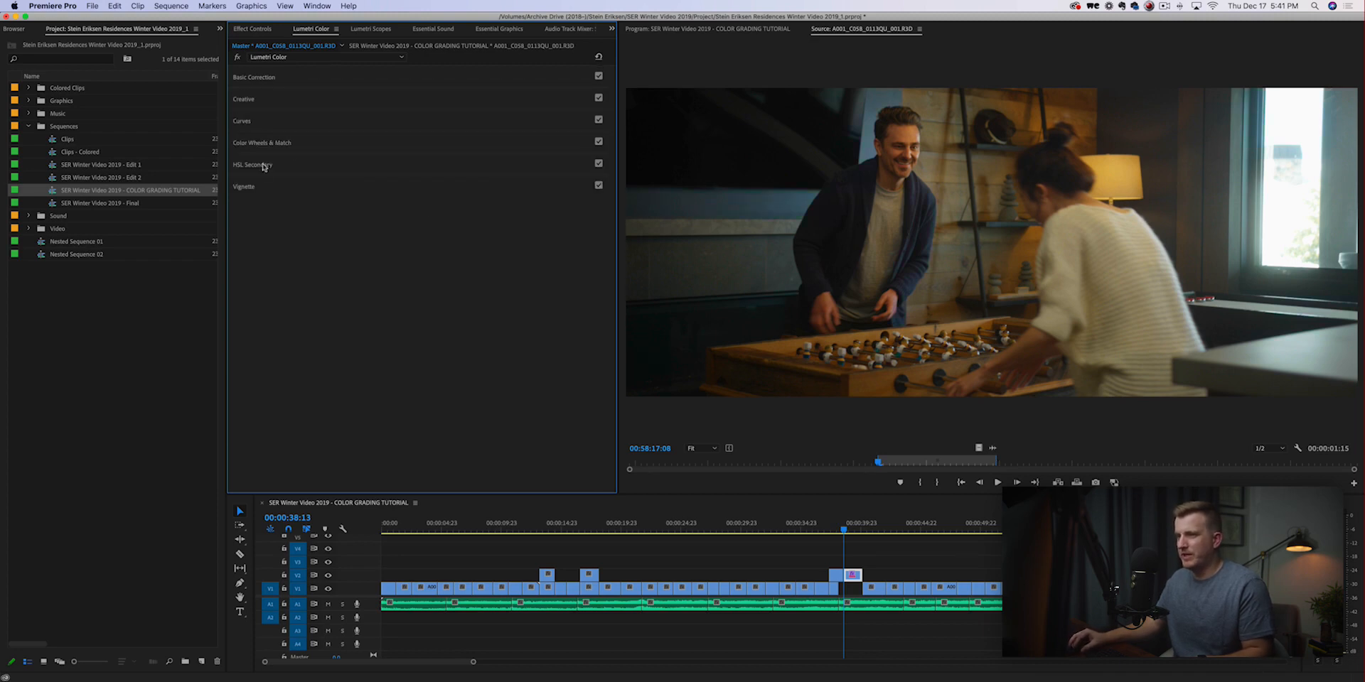
left_click(323, 144)
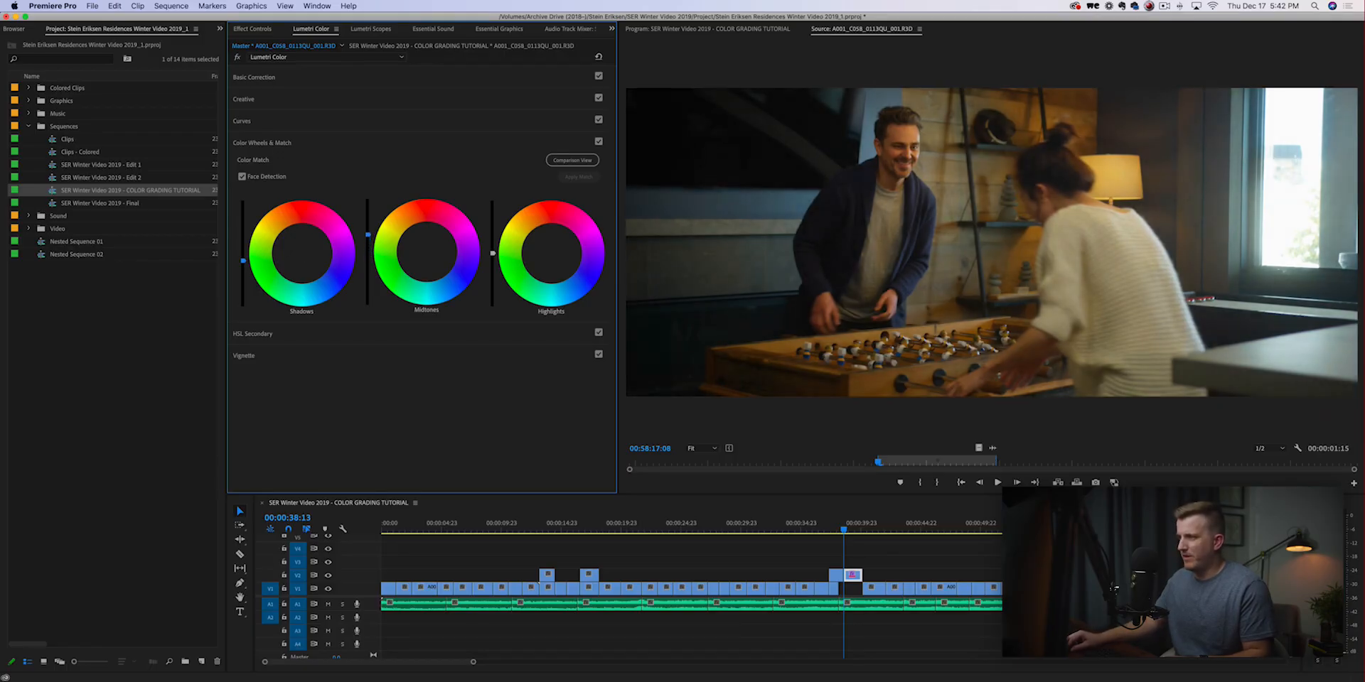
left_click_drag(493, 253, 493, 217)
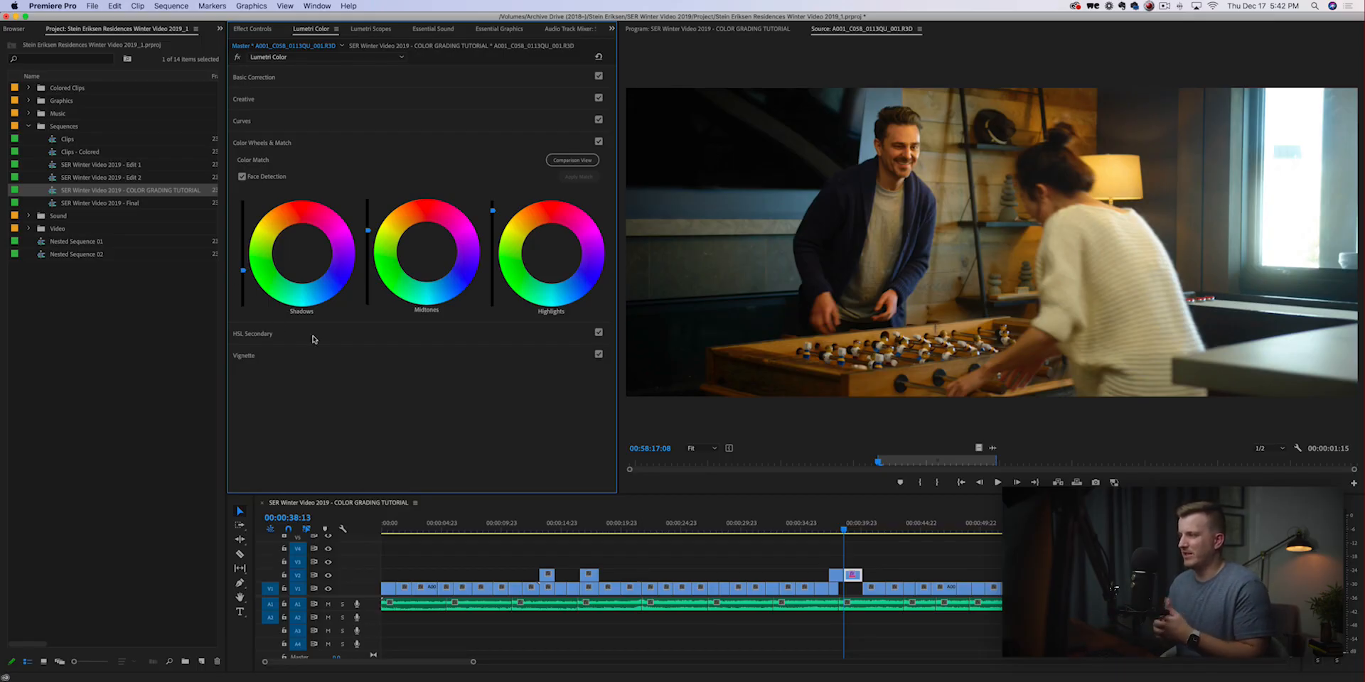
Reset the shadows, midtones and highlights luminance sliders in Color Wheels & Match to neutral.
double_click(244, 273)
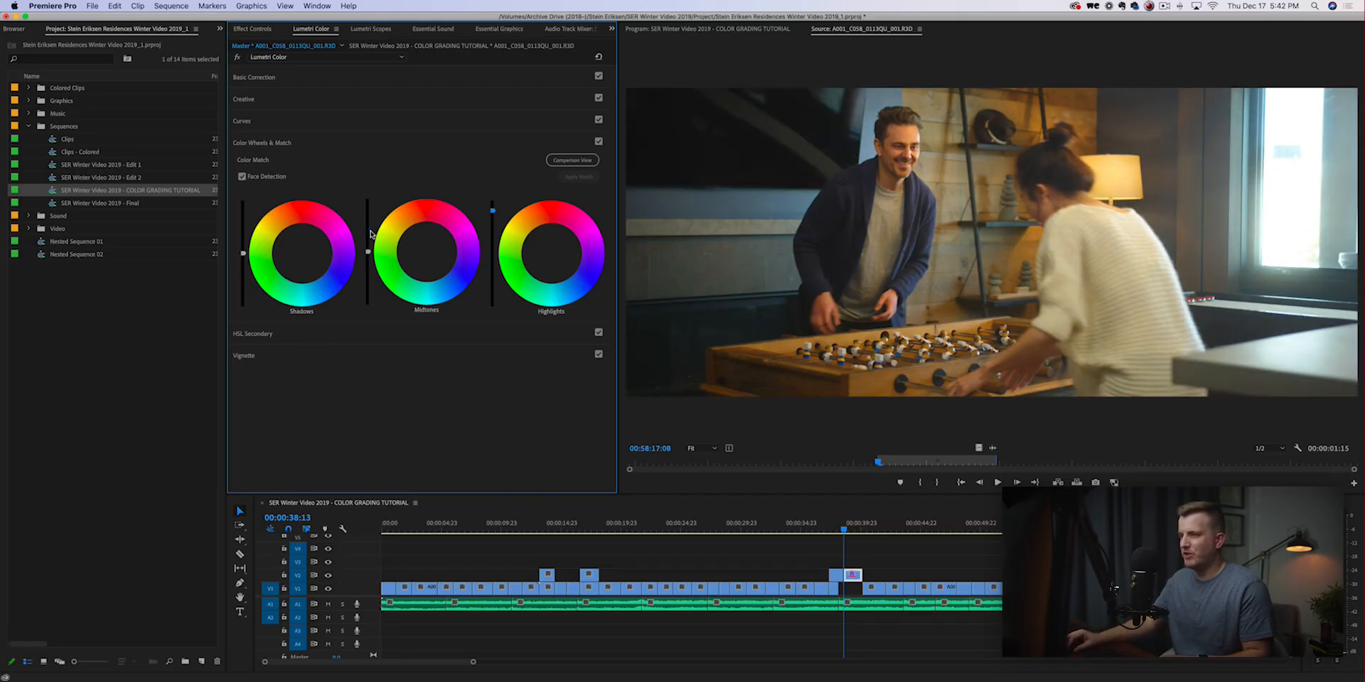
double_click(368, 231)
double_click(493, 212)
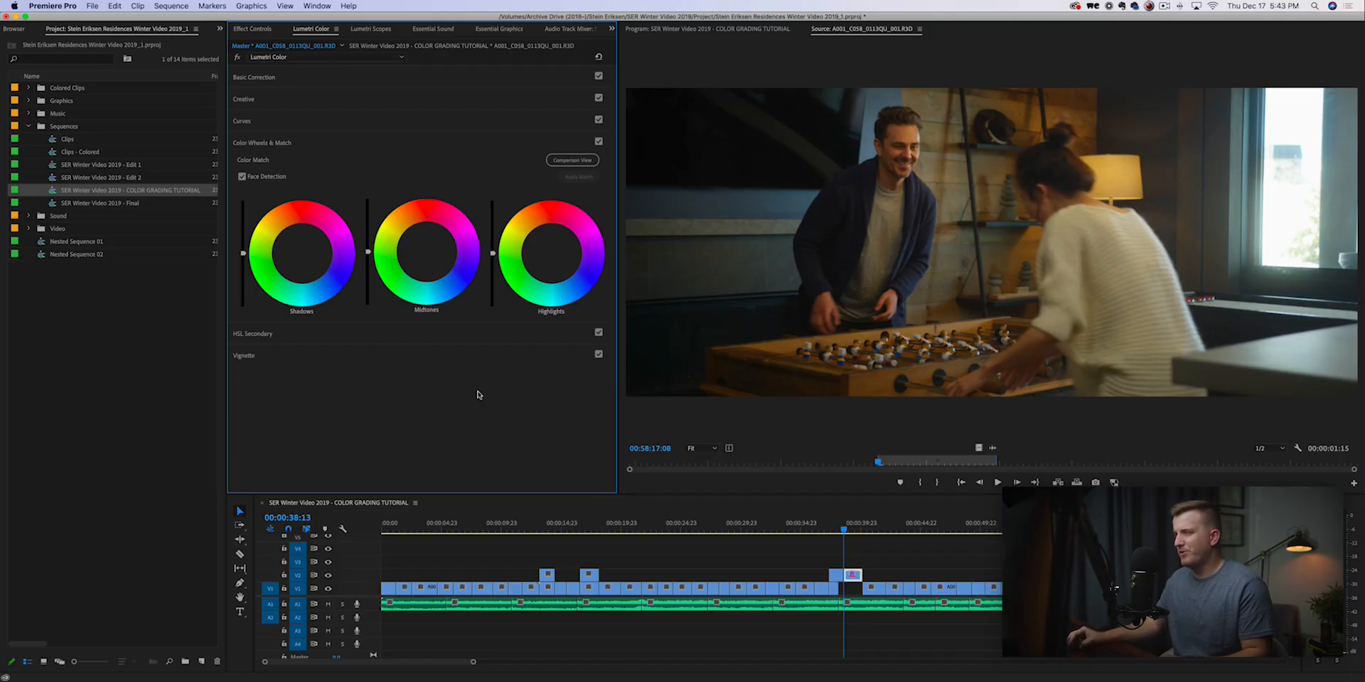
Try Faded Film in the Creative section at about 76, lower it to about 50, and reset it.
left_click(302, 97)
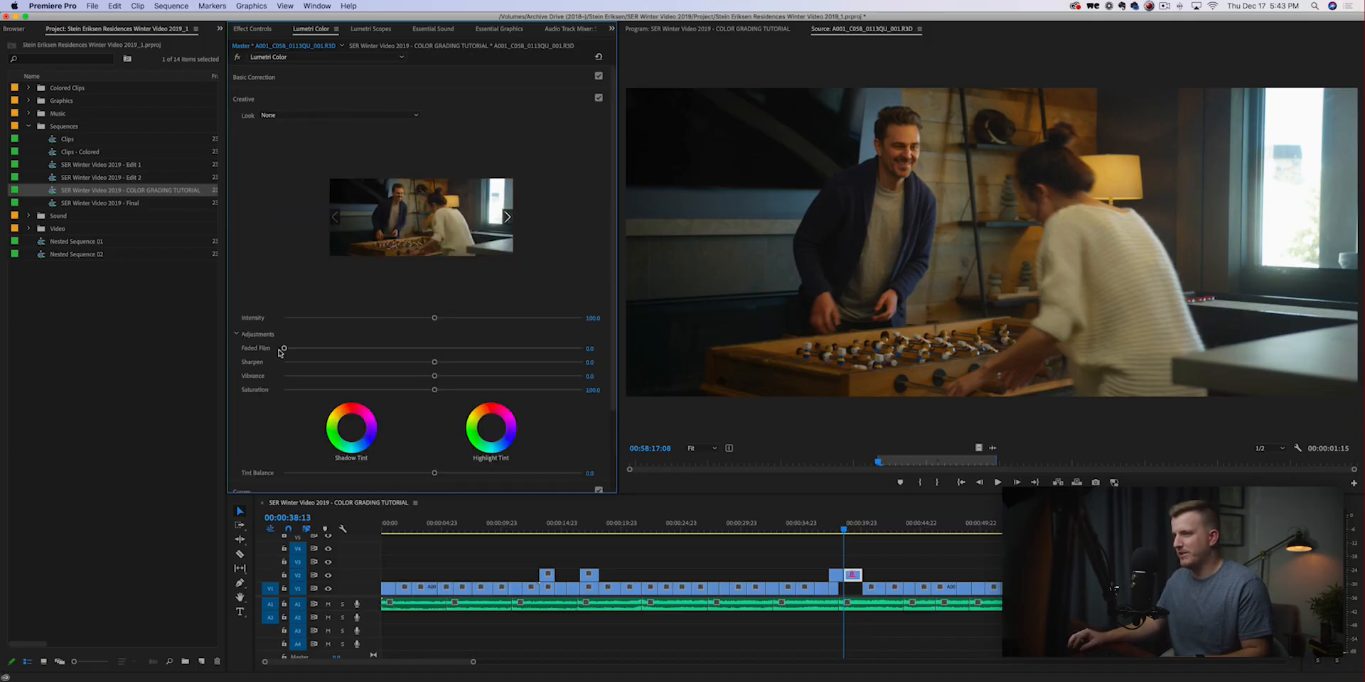
left_click_drag(285, 349, 509, 349)
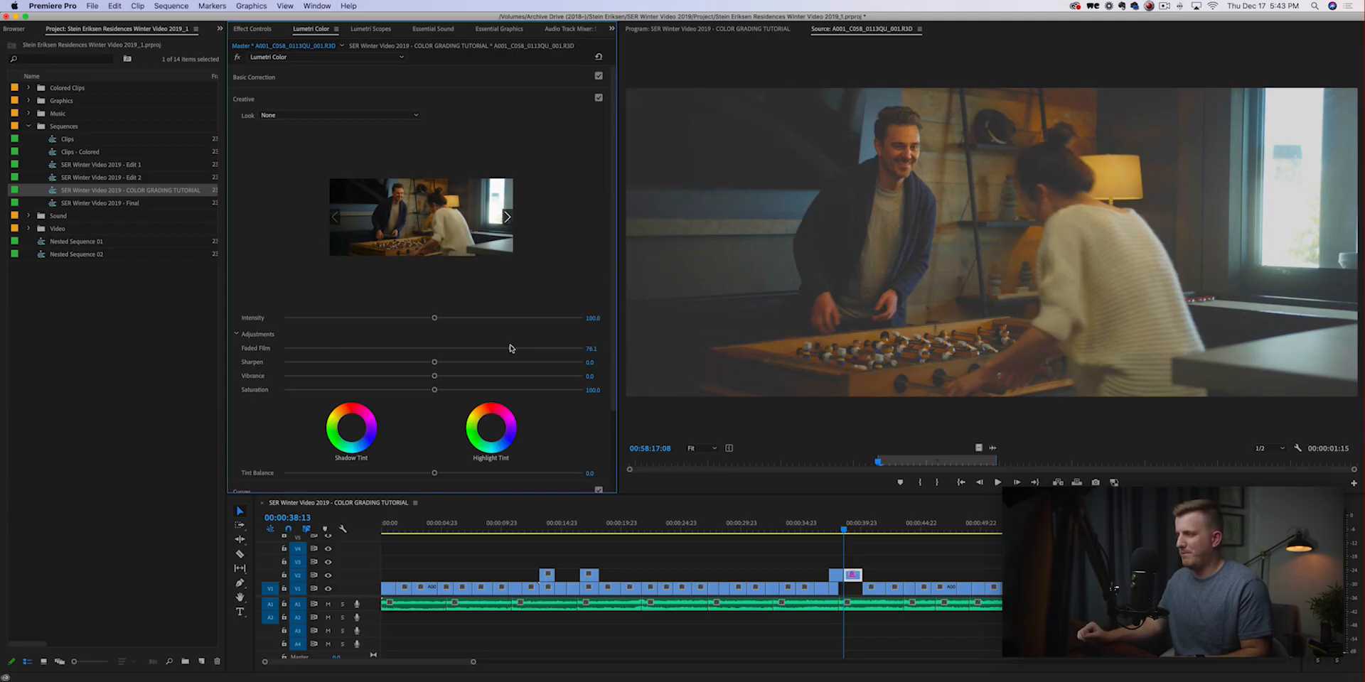
left_click_drag(509, 349, 412, 349)
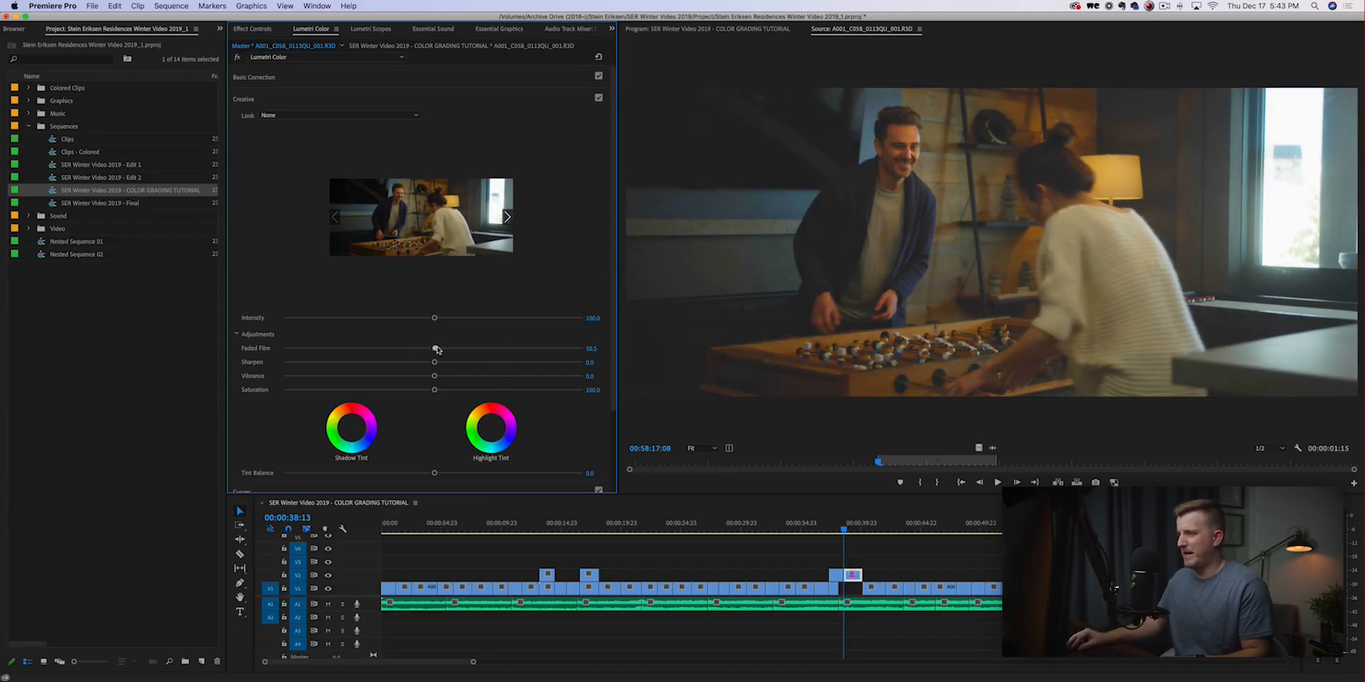
double_click(436, 348)
Try lifting Blacks in Basic Correction to about 65, reduce it to about 46 and about 39, and reset it.
left_click(368, 75)
left_click_drag(434, 253, 531, 252)
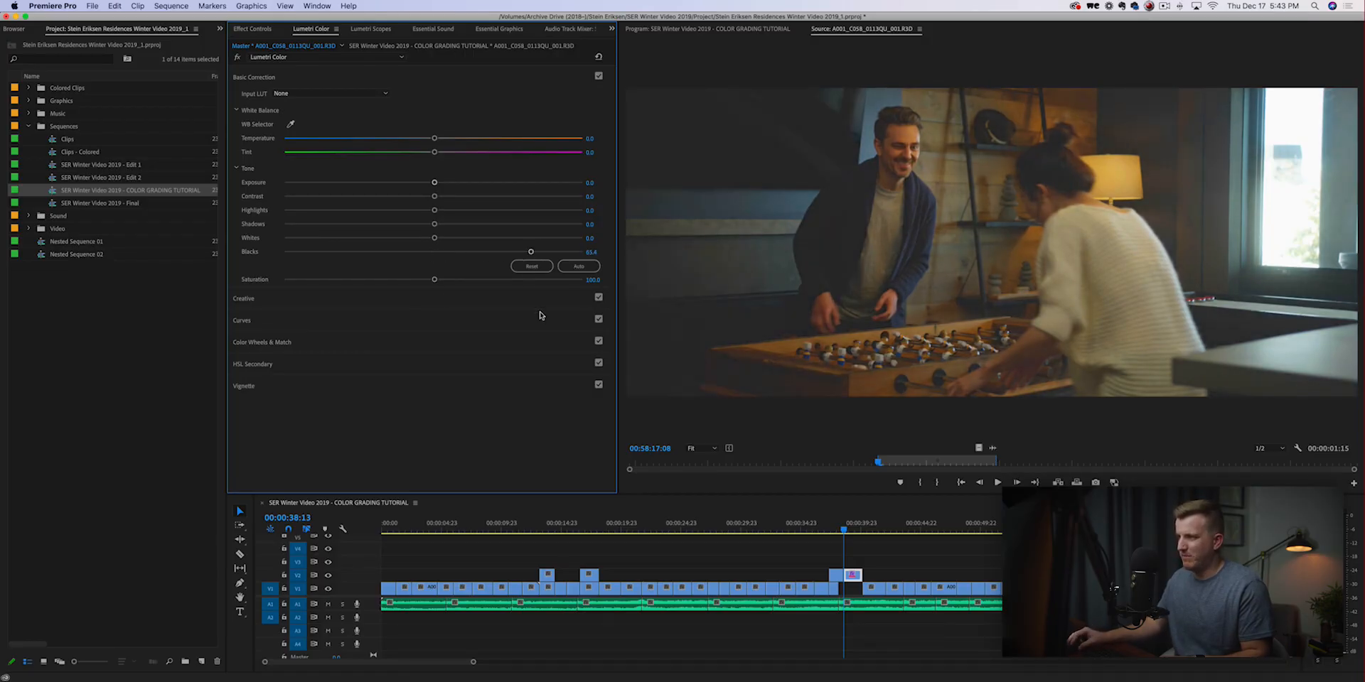
left_click_drag(531, 253, 501, 254)
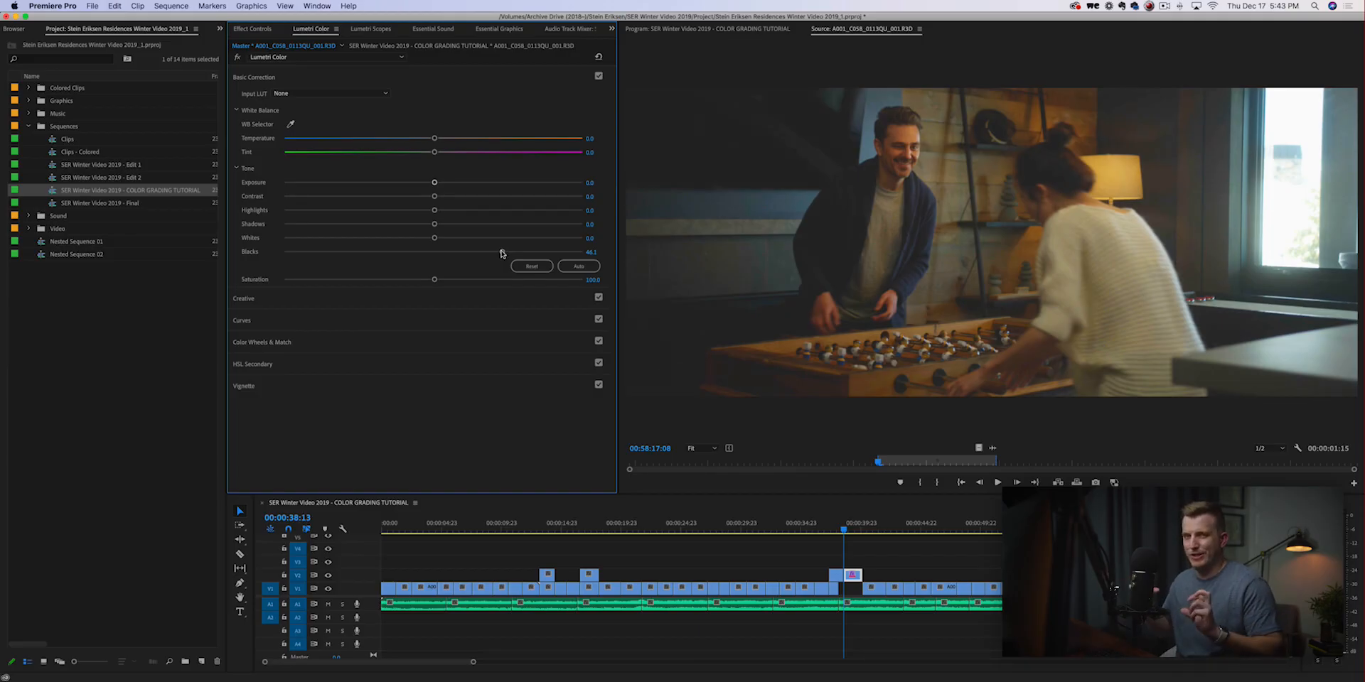
left_click_drag(501, 254, 491, 253)
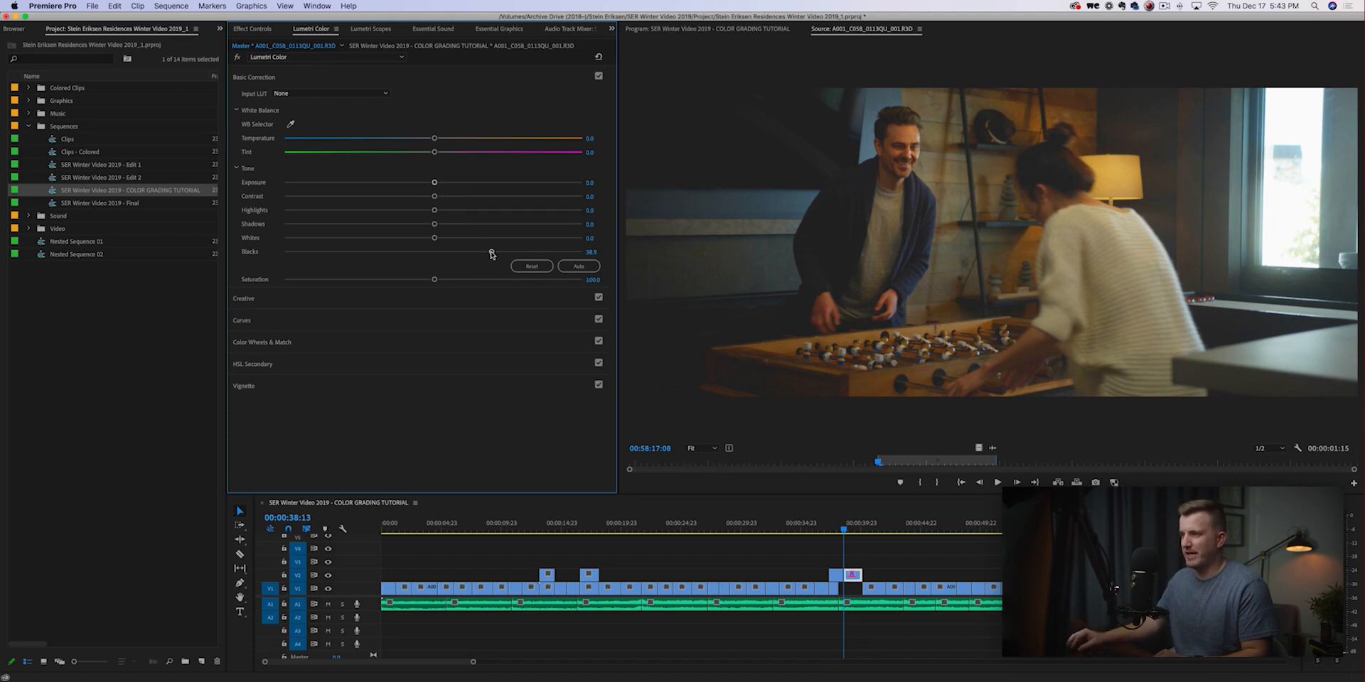
double_click(490, 253)
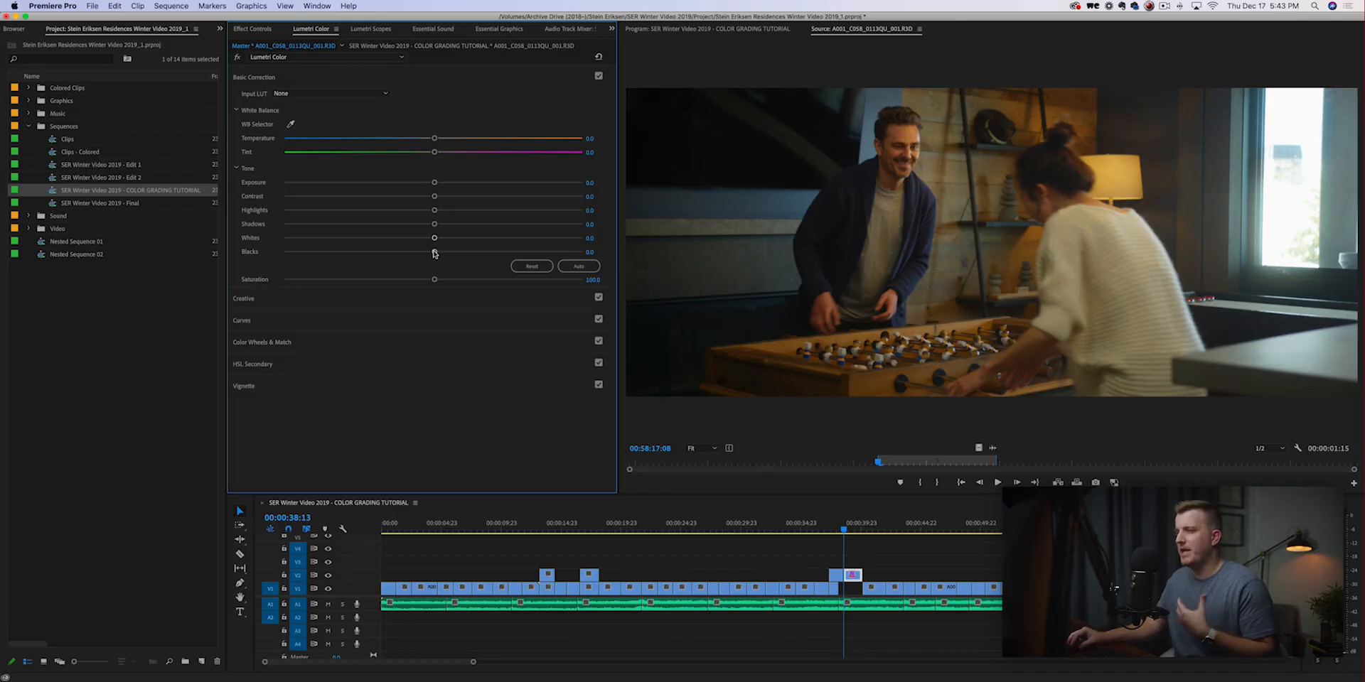
In Color Wheels & Match, lift the shadows moderately, lower the midtones by a similar amount and raise the highlights very slightly.
left_click(384, 345)
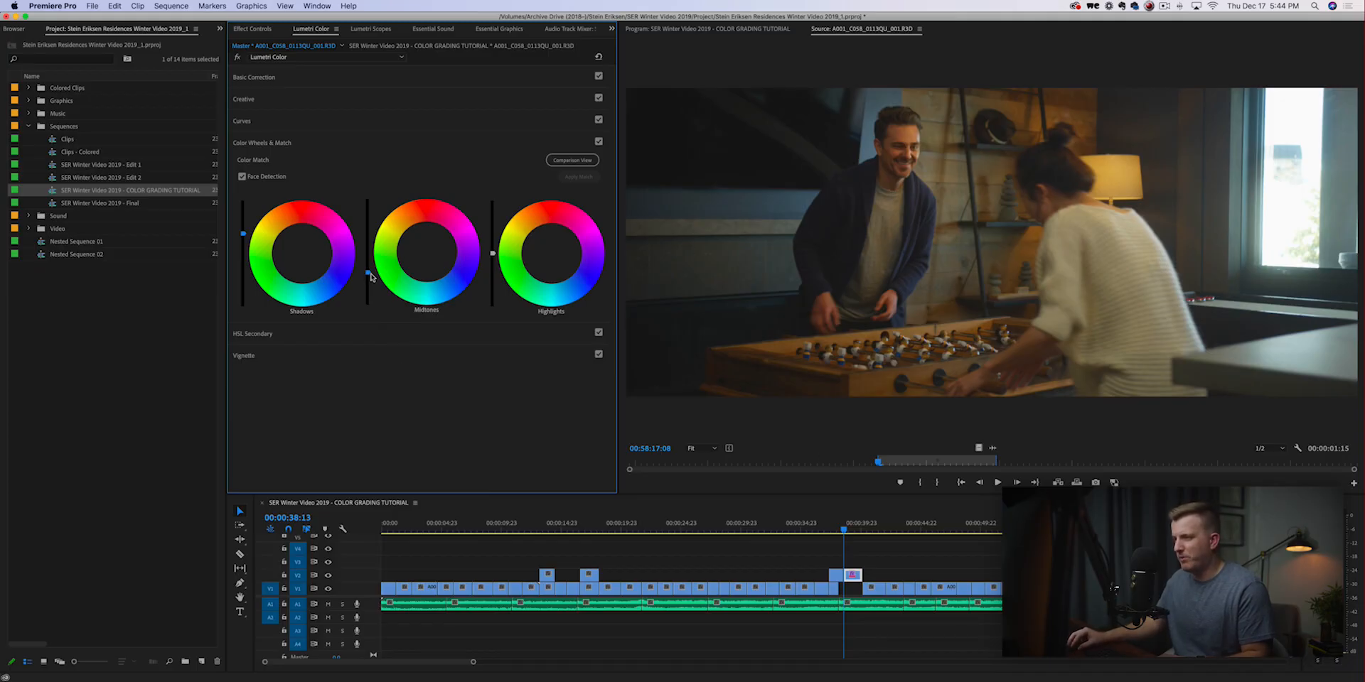
left_click_drag(367, 272, 367, 305)
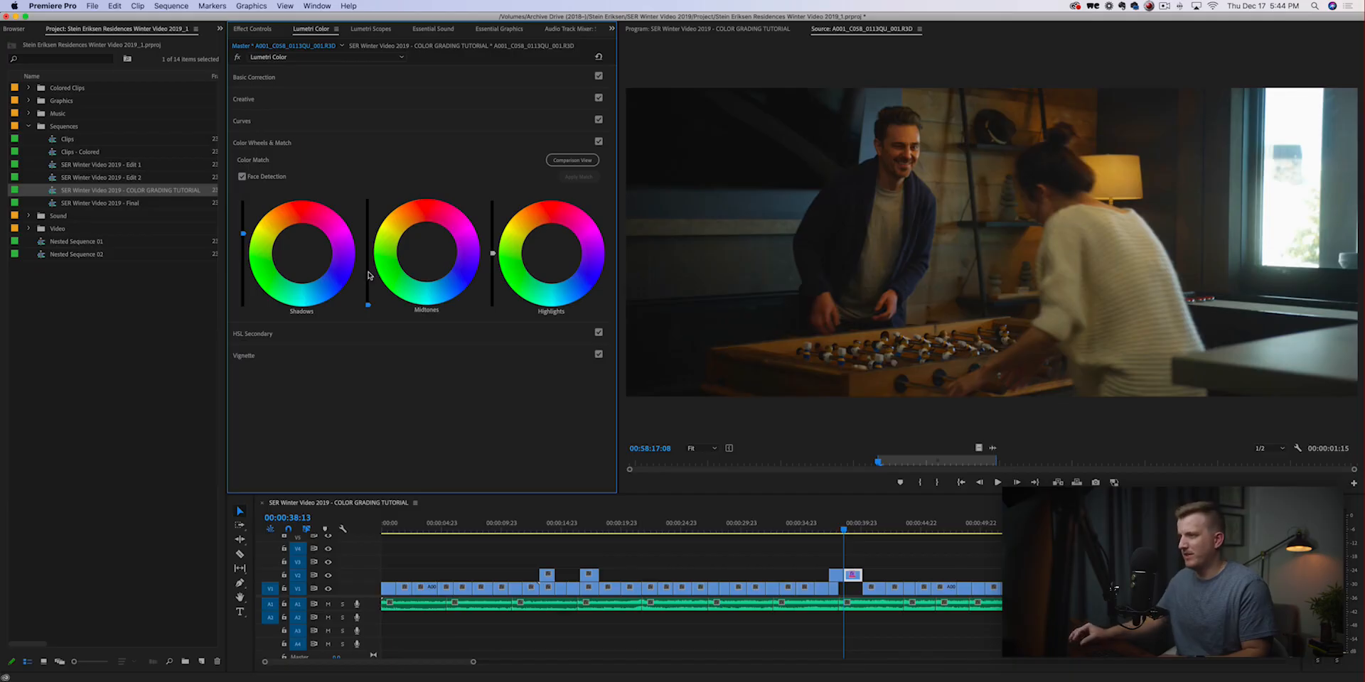
left_click_drag(243, 233, 243, 212)
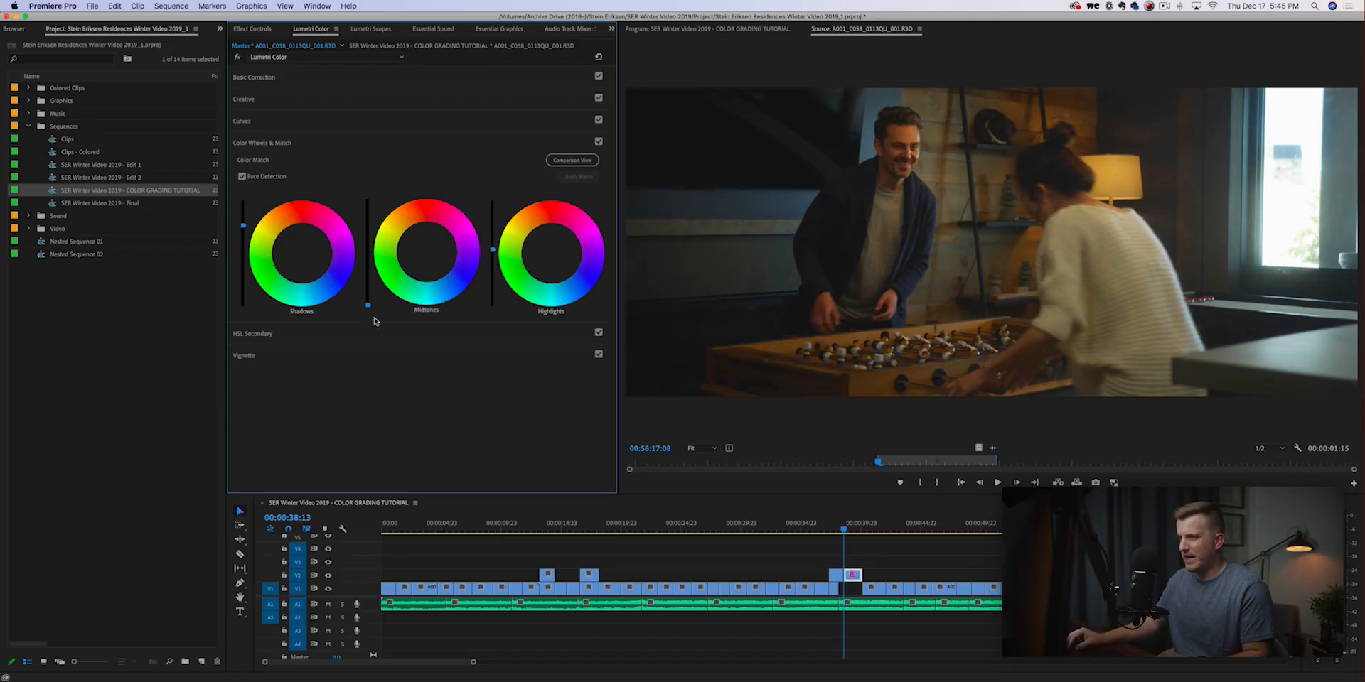
left_click_drag(368, 304, 368, 286)
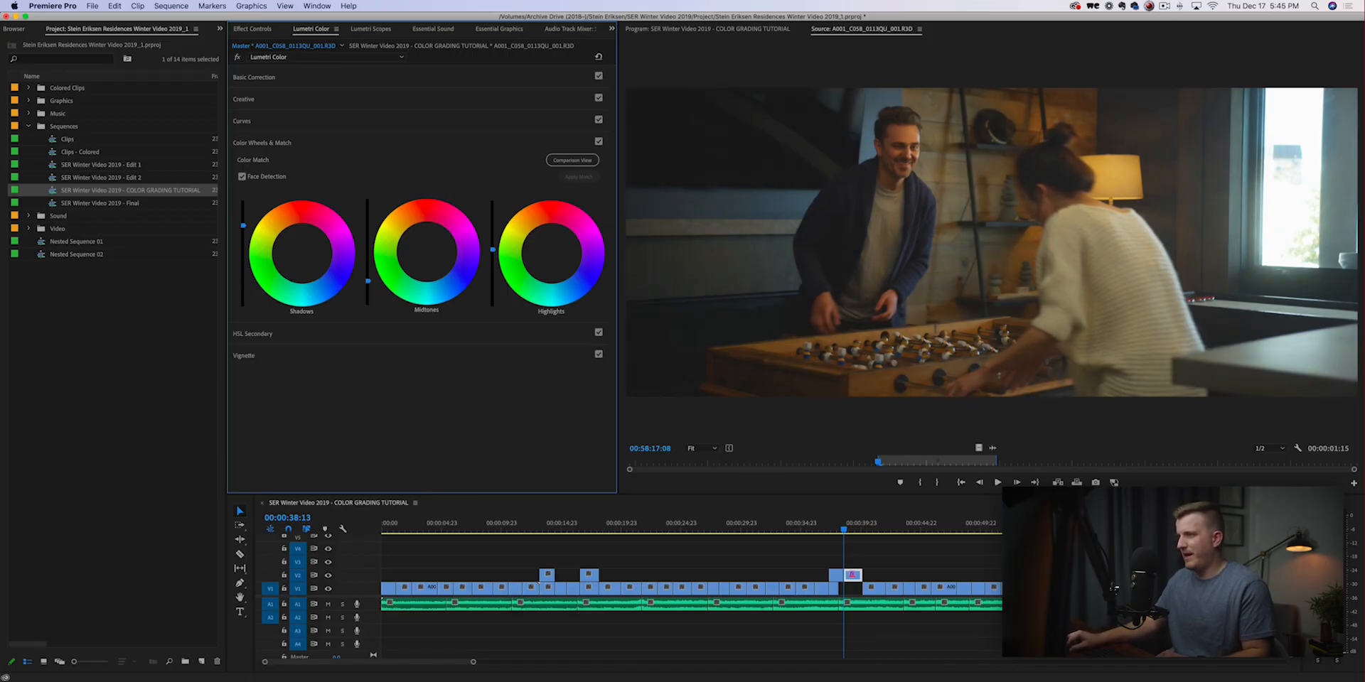
left_click_drag(368, 284, 367, 273)
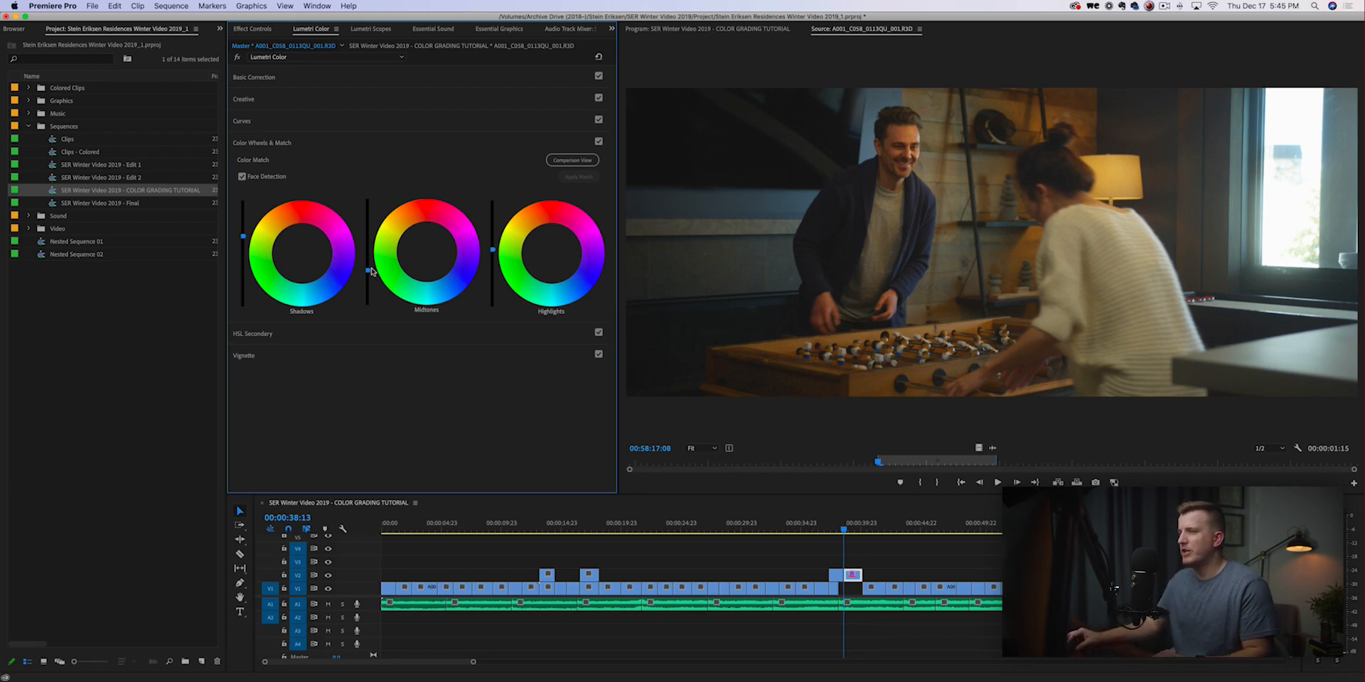
Tint the shadows on their color wheel, trying a purple-blue shift before settling on a slight teal-blue.
left_click(302, 254)
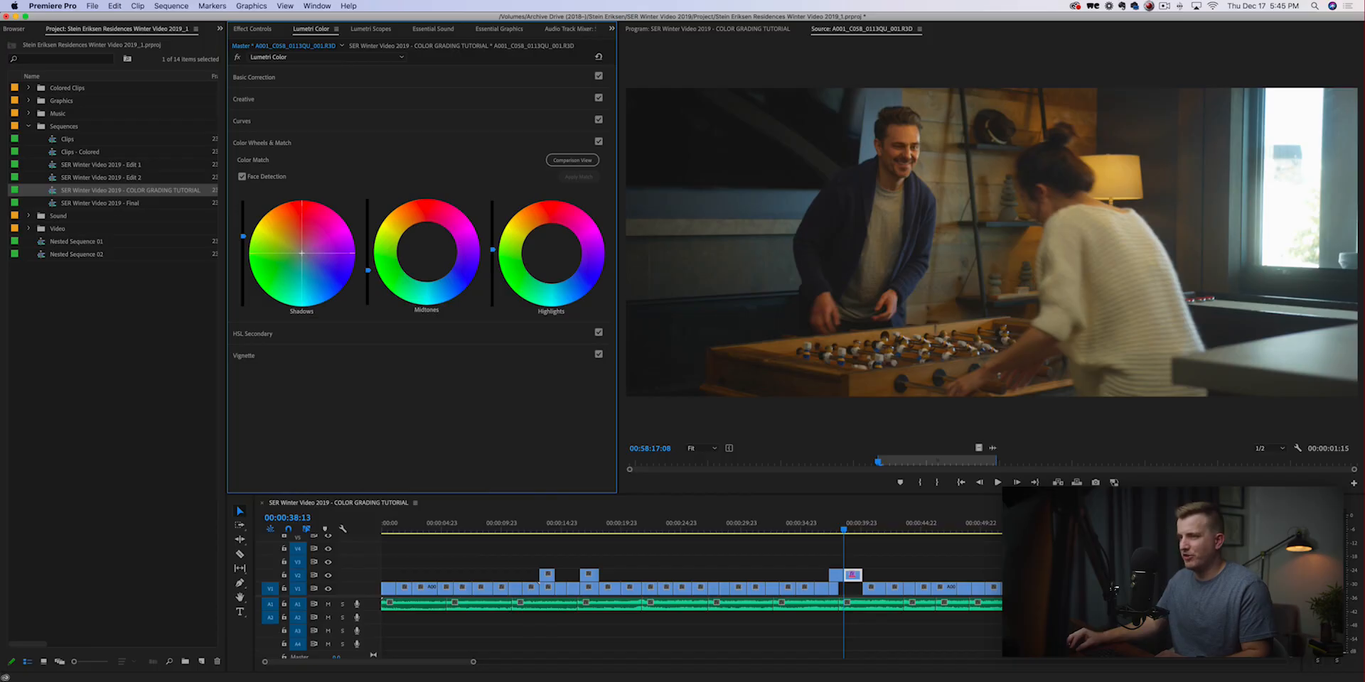
left_click_drag(303, 254, 316, 264)
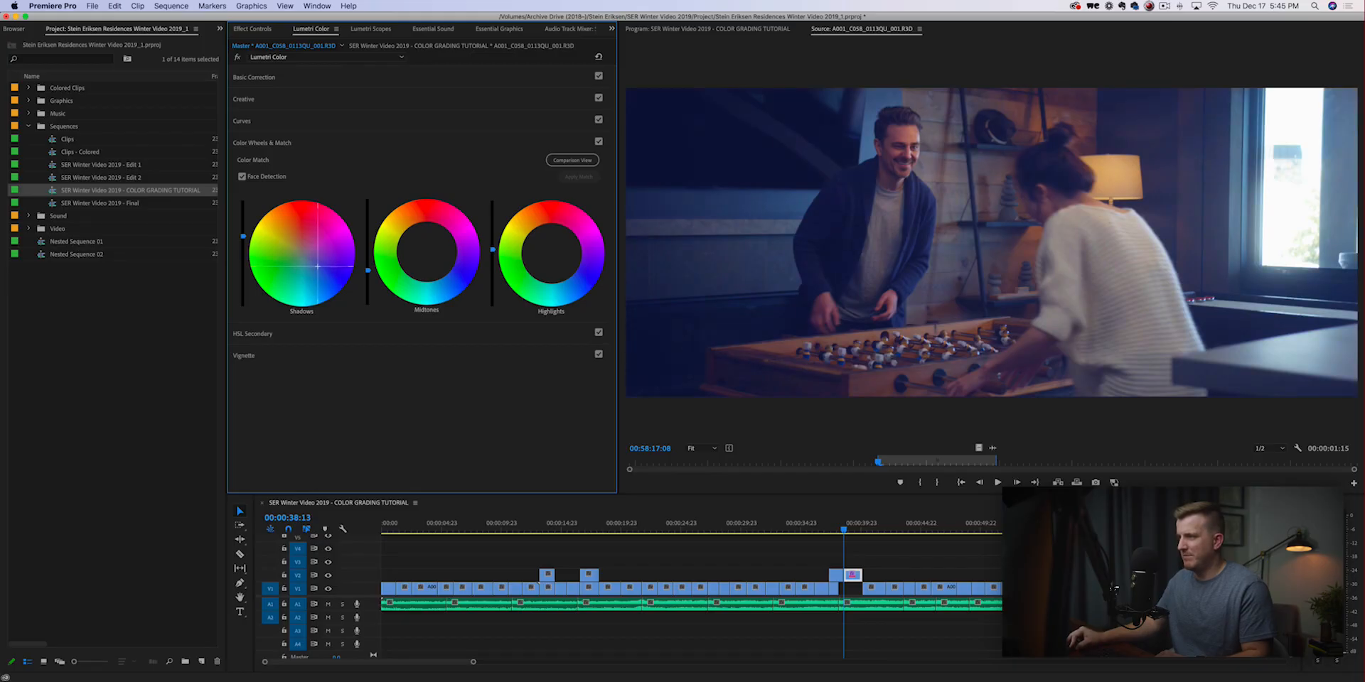
left_click_drag(318, 266, 309, 267)
Tint the midtones slightly toward red and compare the clip with Color Wheels & Match disabled and re-enabled.
left_click(427, 251)
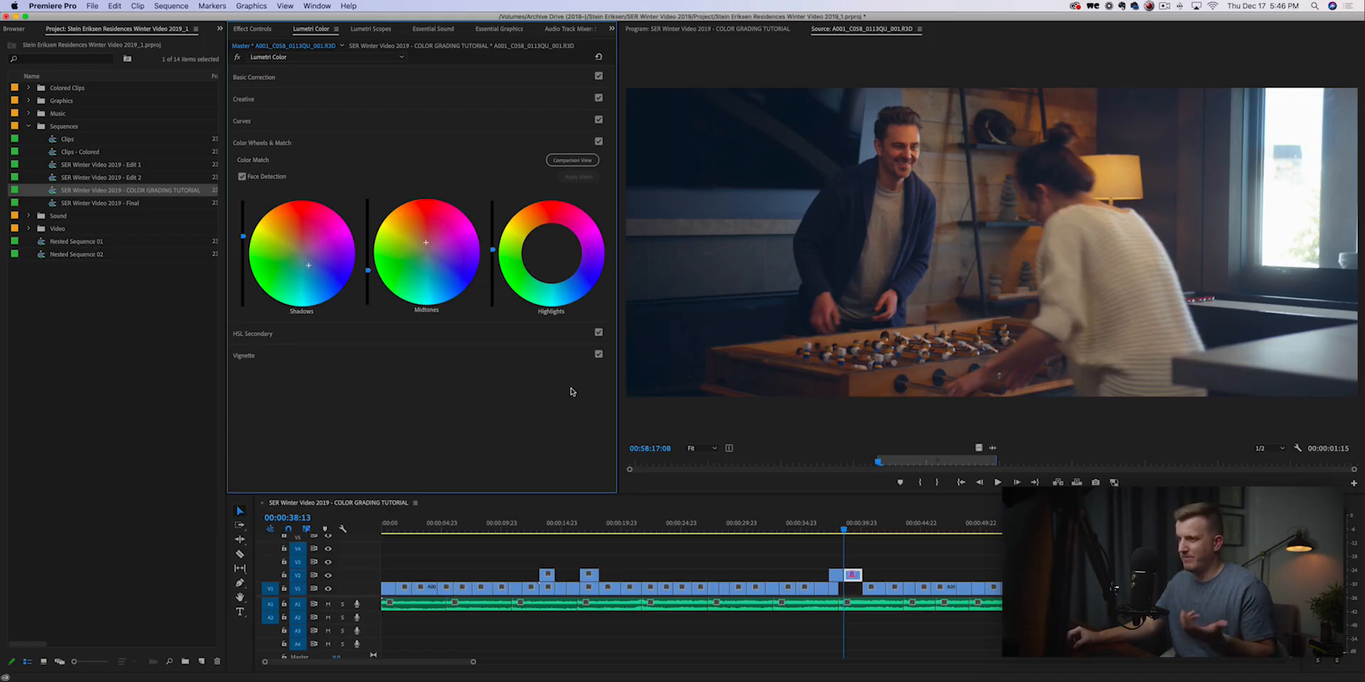
left_click(599, 142)
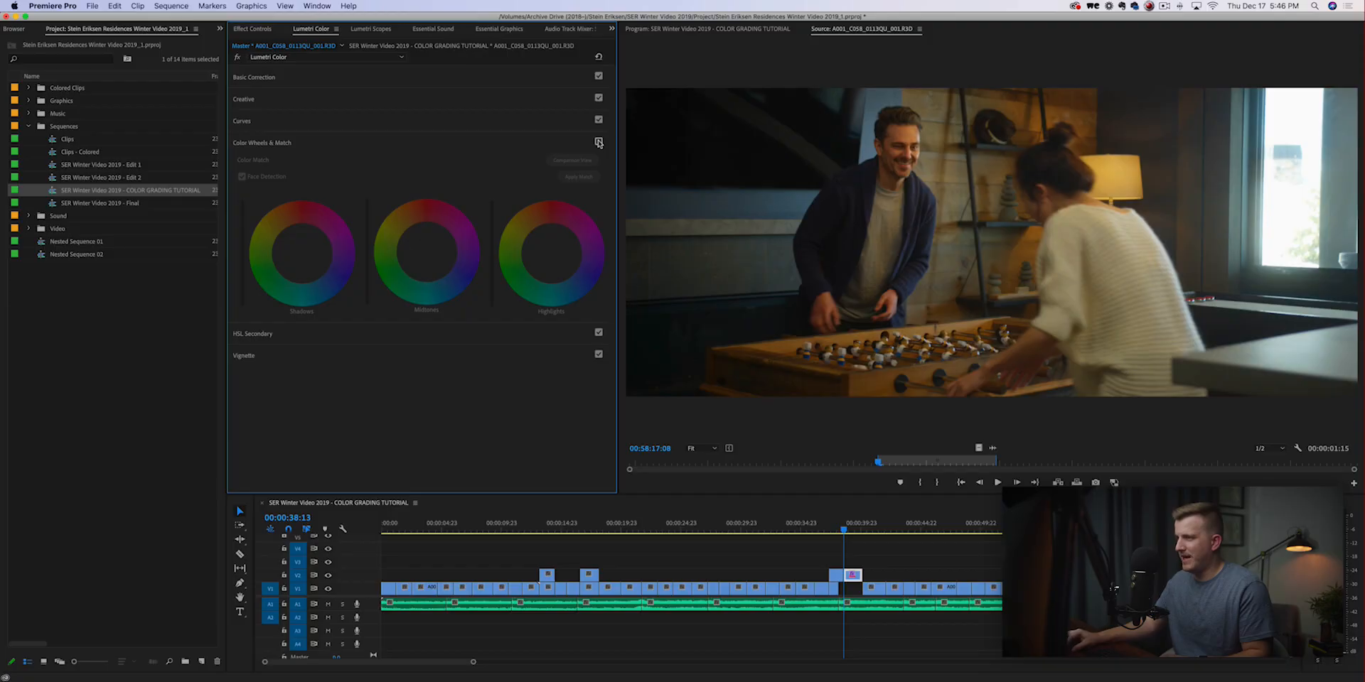
left_click(598, 142)
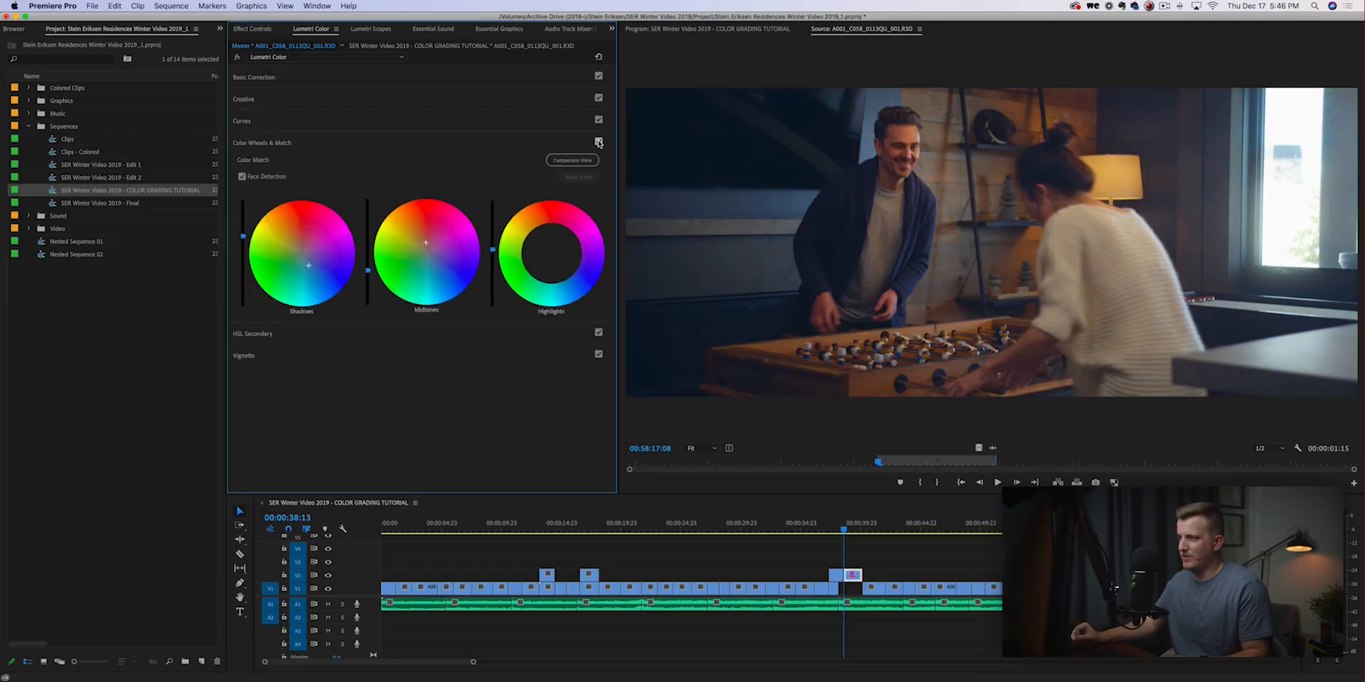